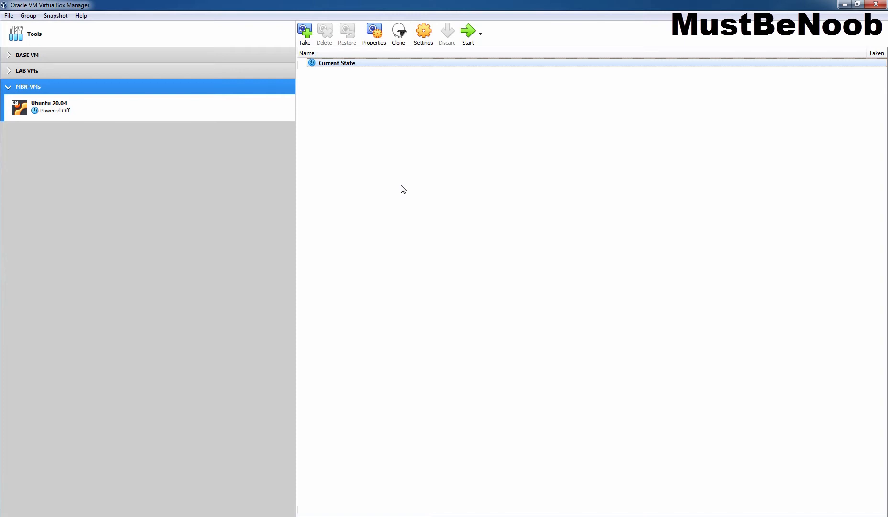
Create a new virtual machine in the MBN-VMs group named Windows 10 20H2 with version Windows 10 (64-bit).
click(31, 17)
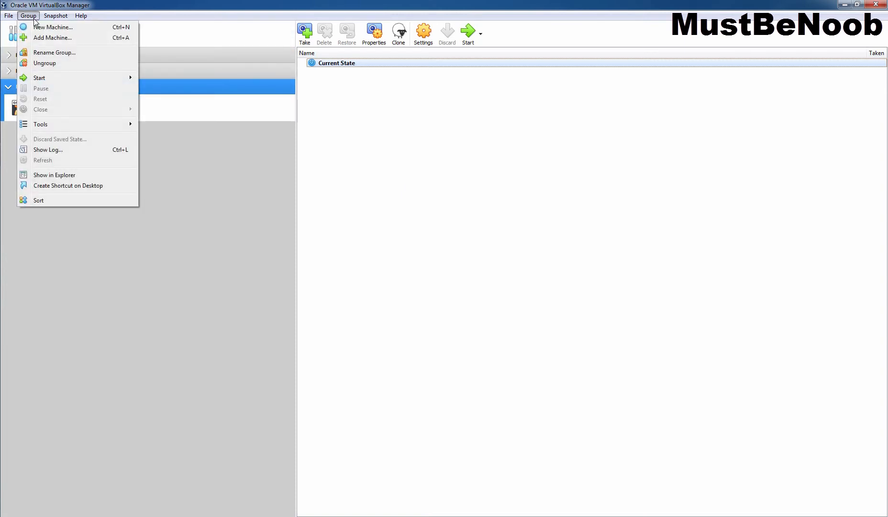
click(89, 30)
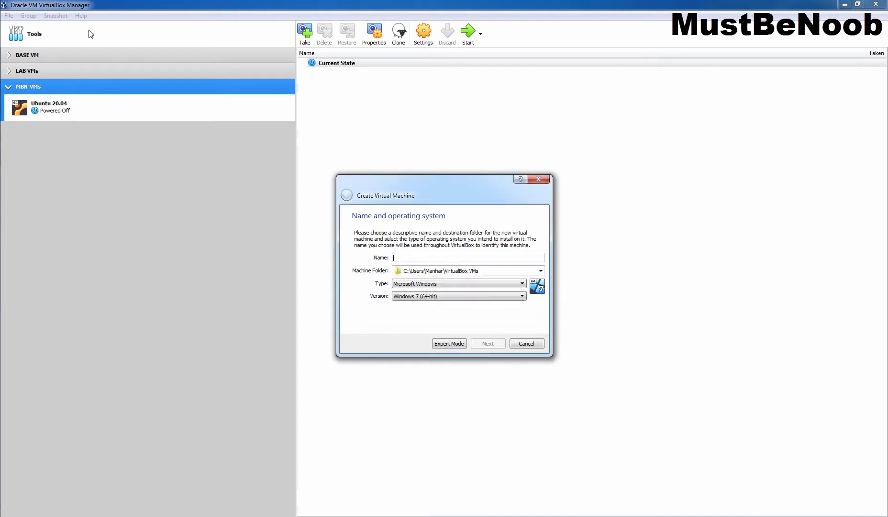
text(Windows 10 20H2)
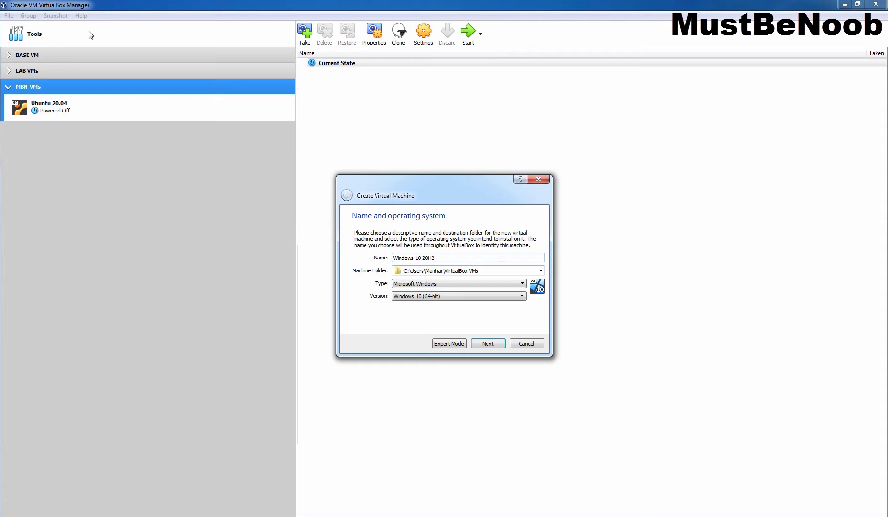
click(523, 298)
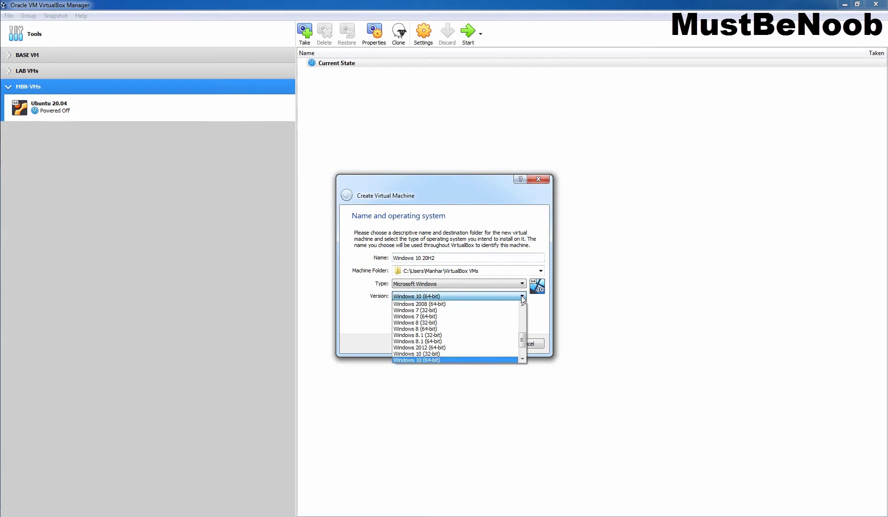
click(482, 353)
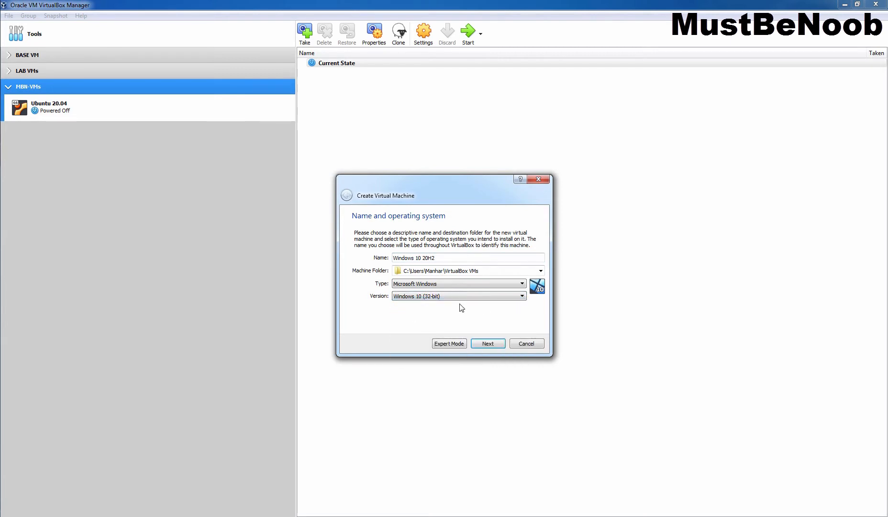
key(Down)
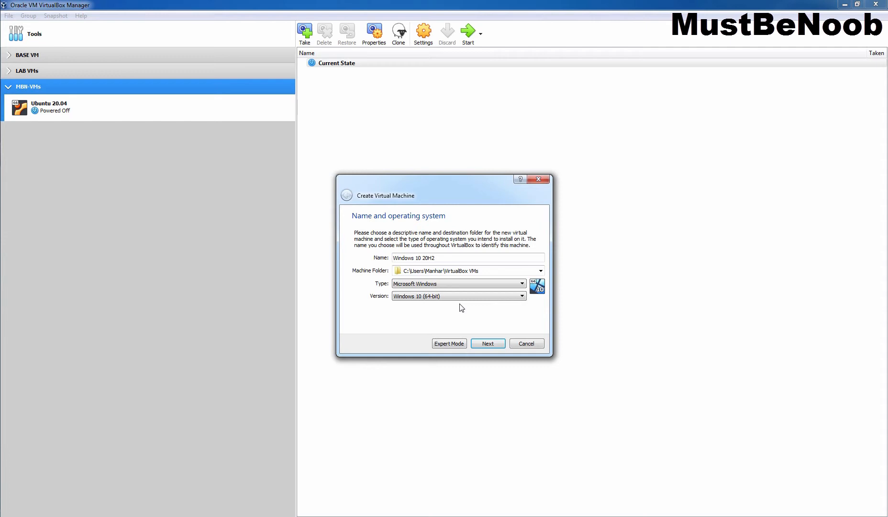
click(488, 344)
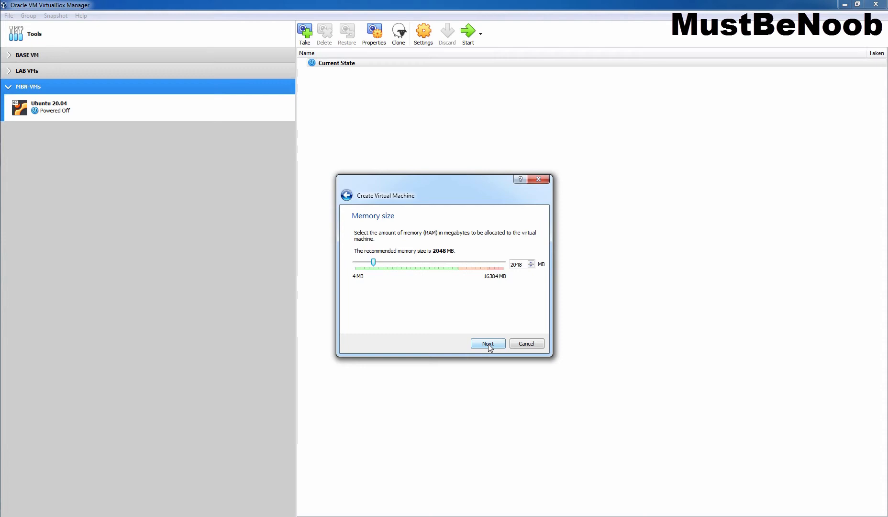
Set the new virtual machine's memory size to 4096 MB and continue to the hard disk options.
drag(525, 264, 500, 264)
text(4096)
click(487, 344)
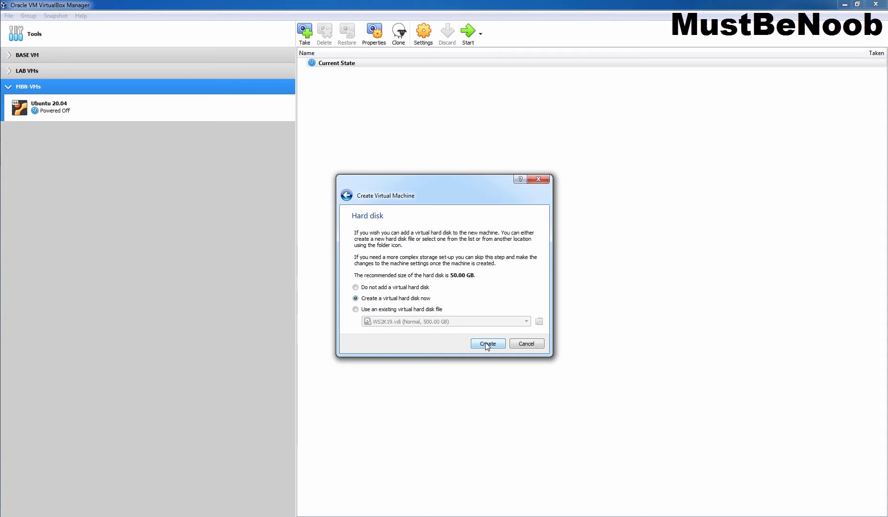
Create a dynamically allocated VDI virtual hard disk of 500 GB for the Windows 10 20H2 machine.
click(486, 345)
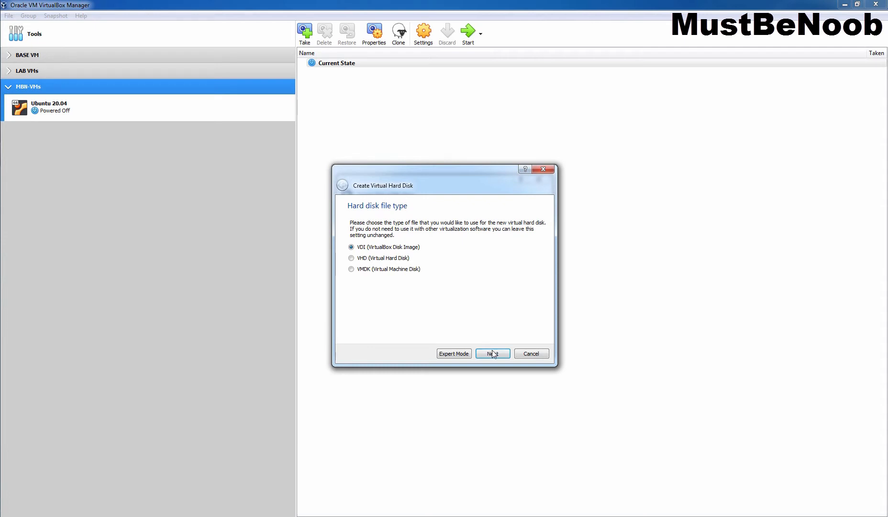
click(493, 354)
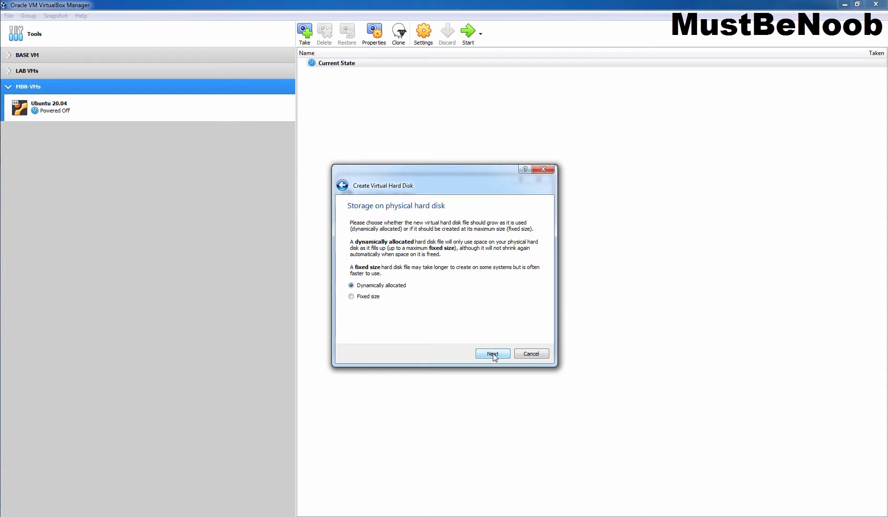
click(493, 354)
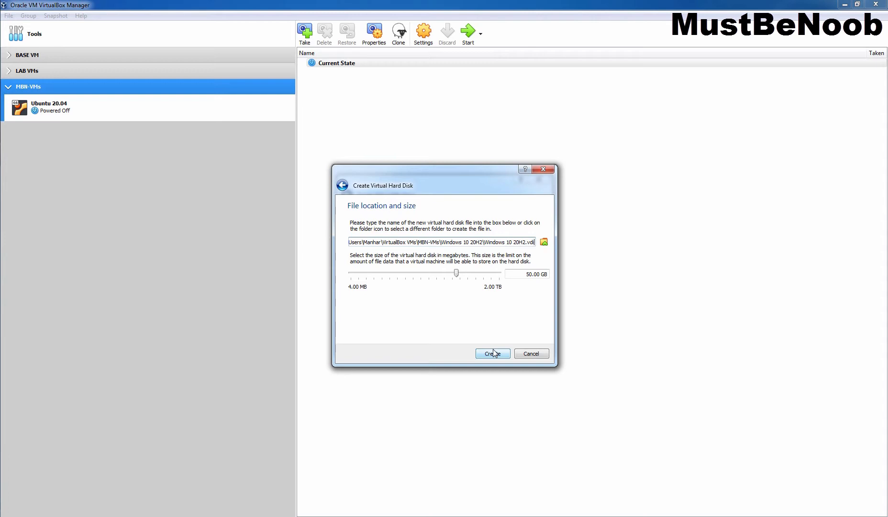
click(530, 274)
text(0)
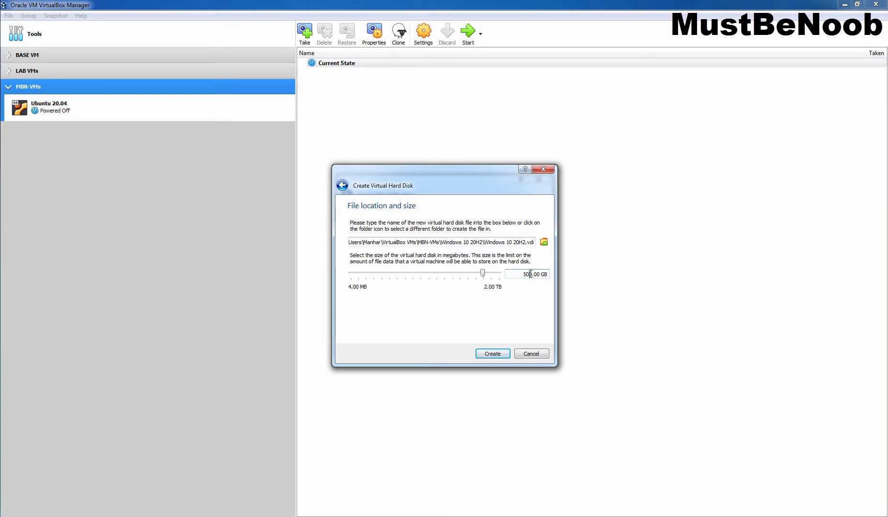
click(490, 353)
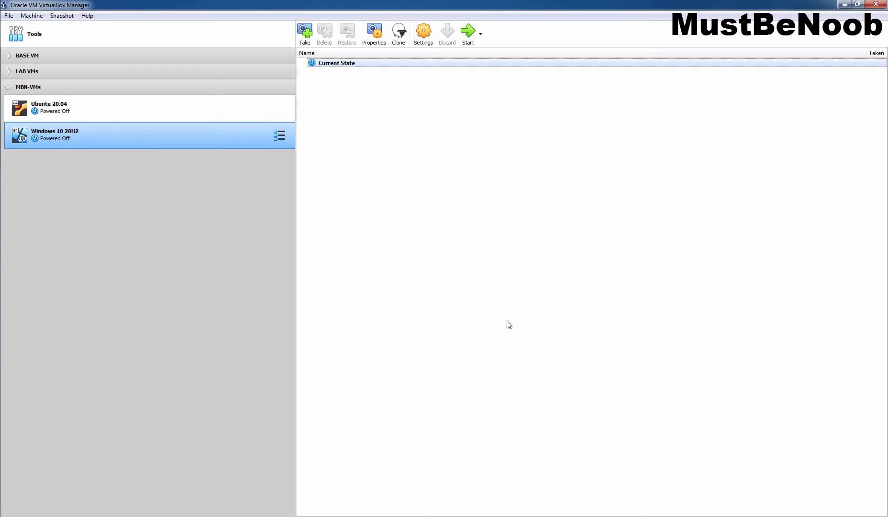
In the Windows 10 20H2 system settings, disable Floppy in the boot order and move it below Hard Disk.
click(421, 33)
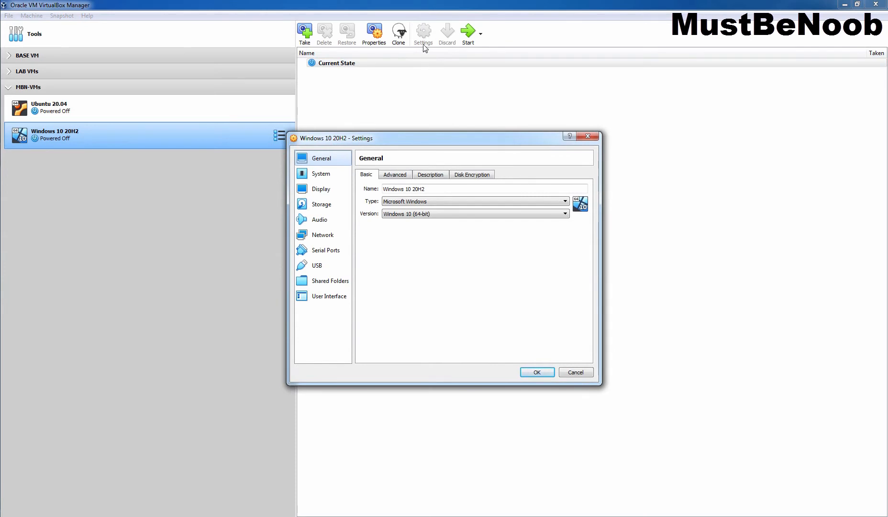
click(318, 174)
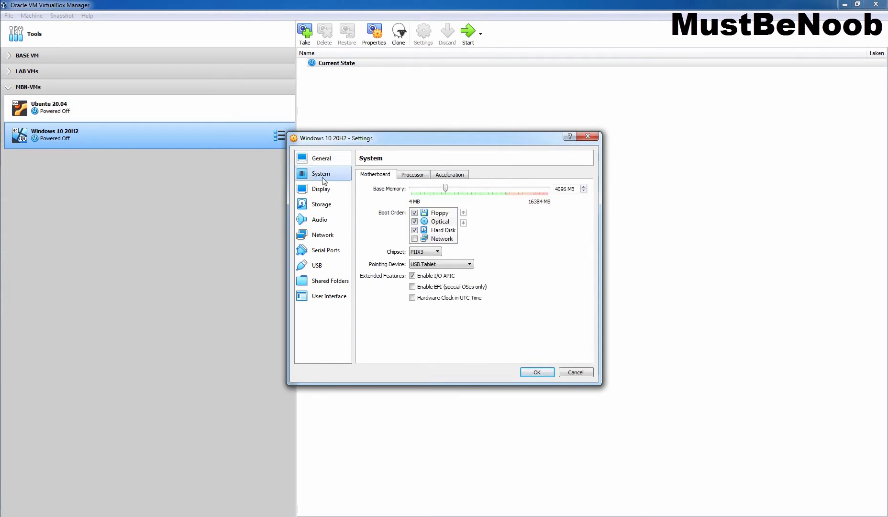
click(444, 213)
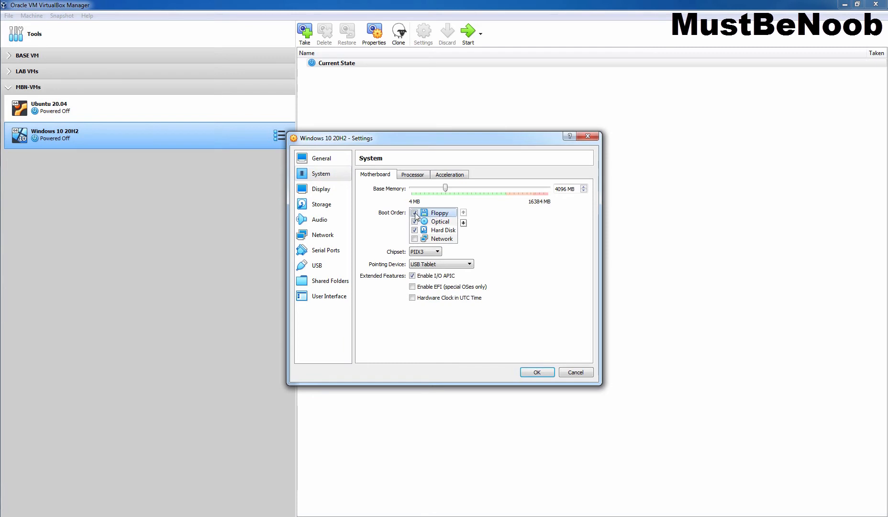
click(414, 213)
click(463, 222)
click(463, 222)
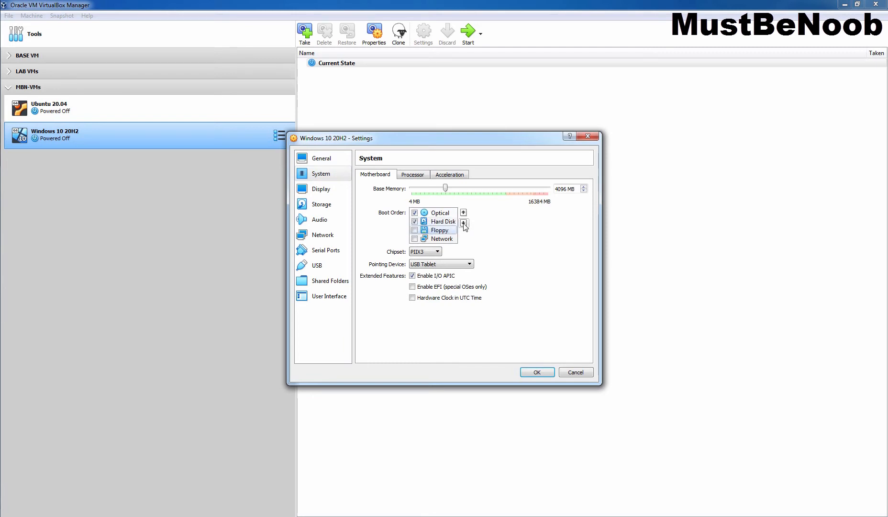
click(441, 215)
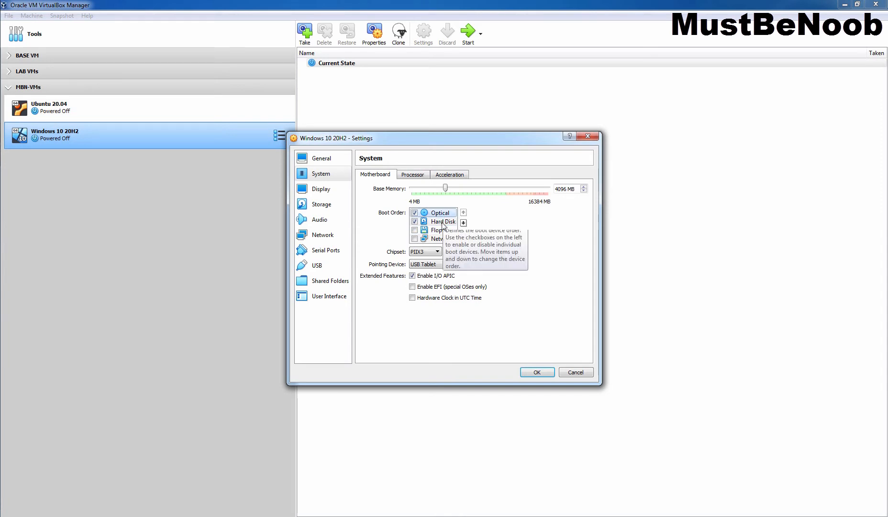
Enable EFI for the virtual machine and increase its number of processors.
click(412, 287)
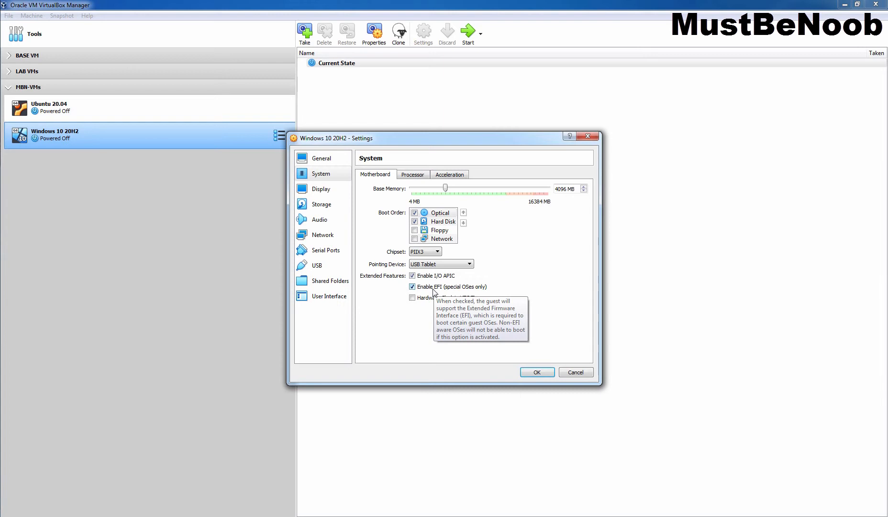
click(414, 176)
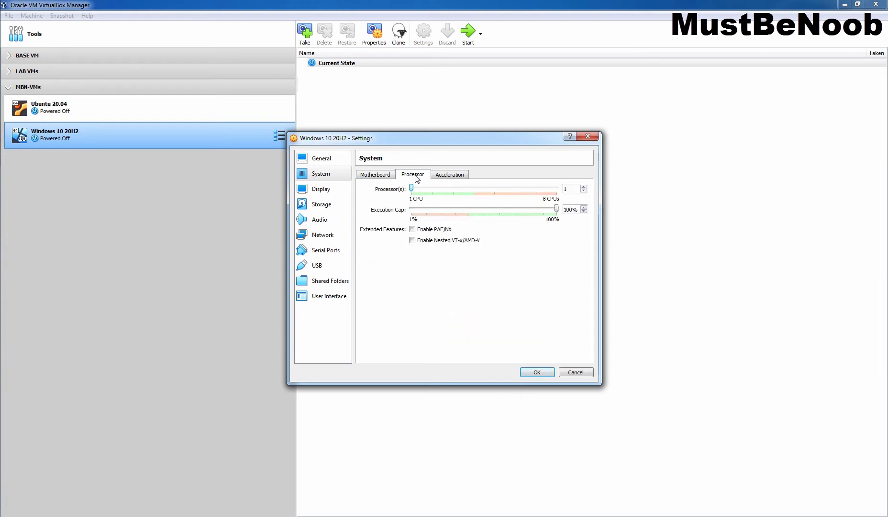
click(474, 189)
click(474, 190)
click(474, 189)
Load the Win10_20H2_English_x64 image from f:\Windows-10-20H2 into the empty optical drive and save the machine settings.
click(316, 191)
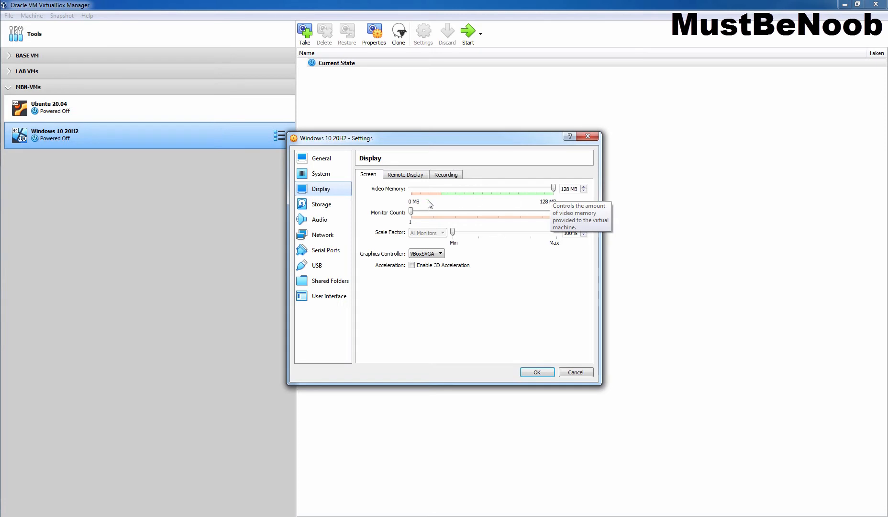
click(316, 206)
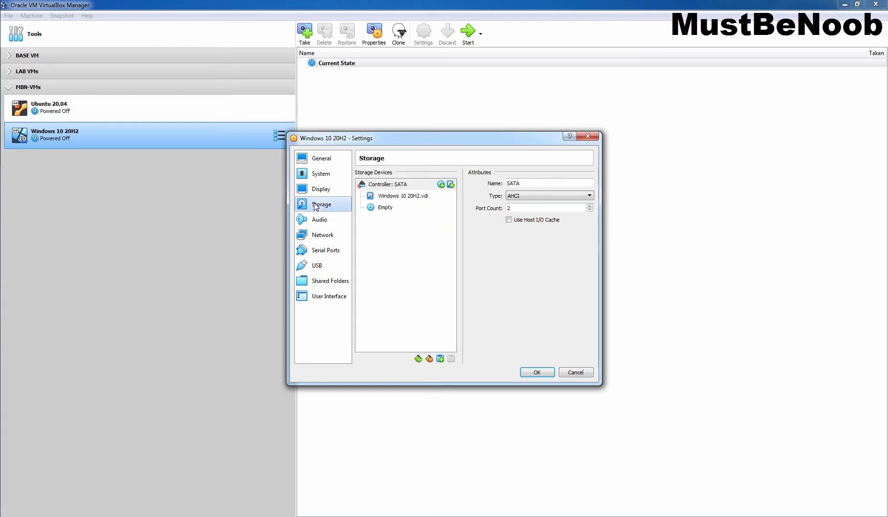
click(385, 211)
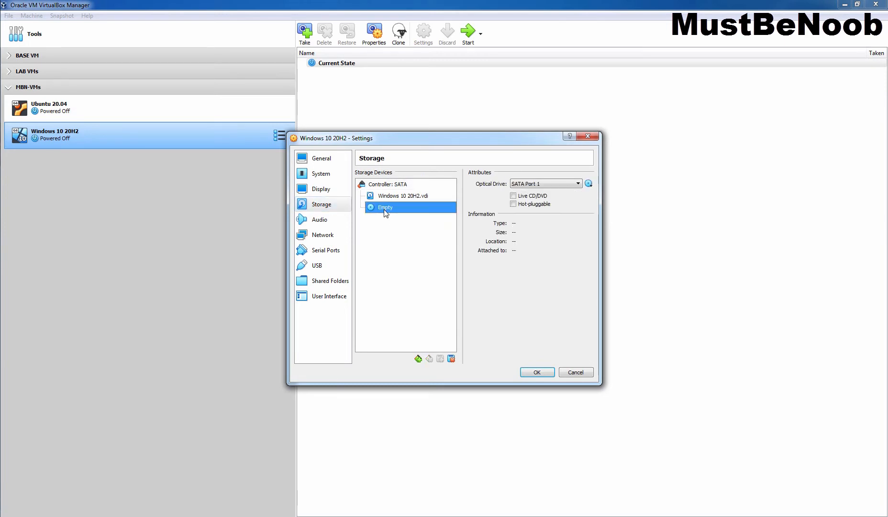
click(592, 184)
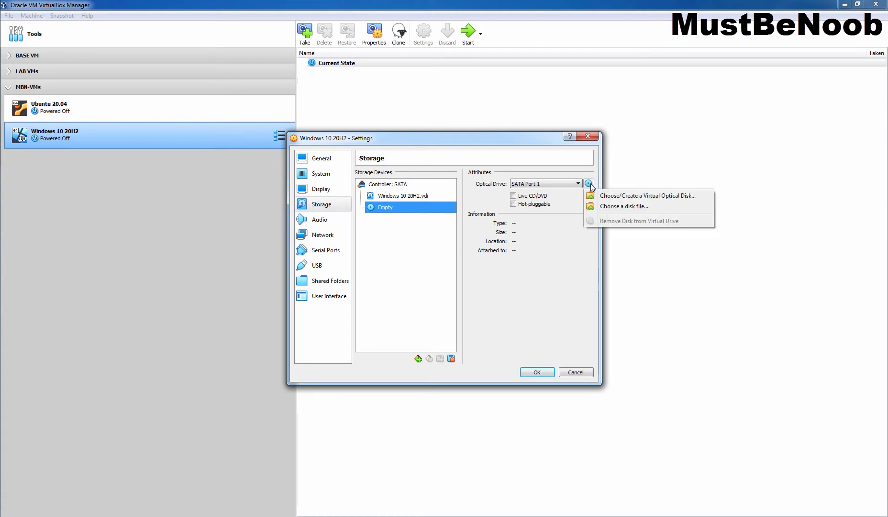
click(608, 207)
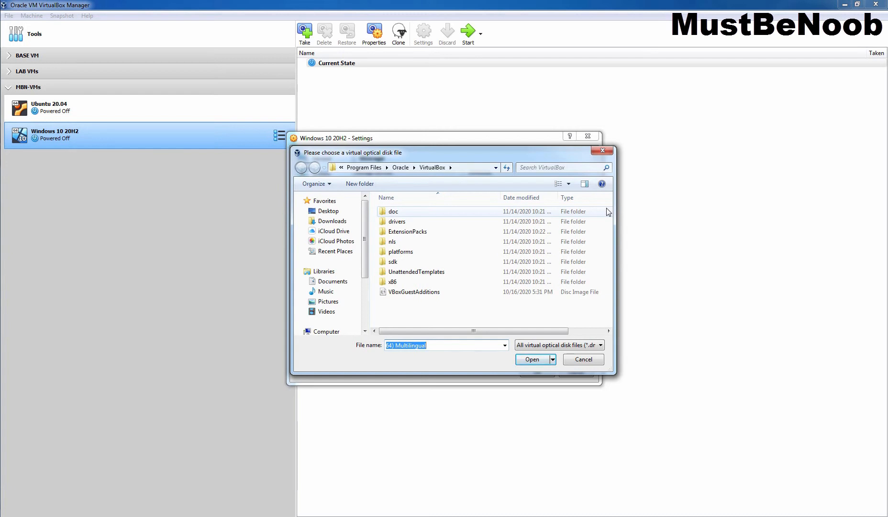
text(f:\Windows-10-20H2)
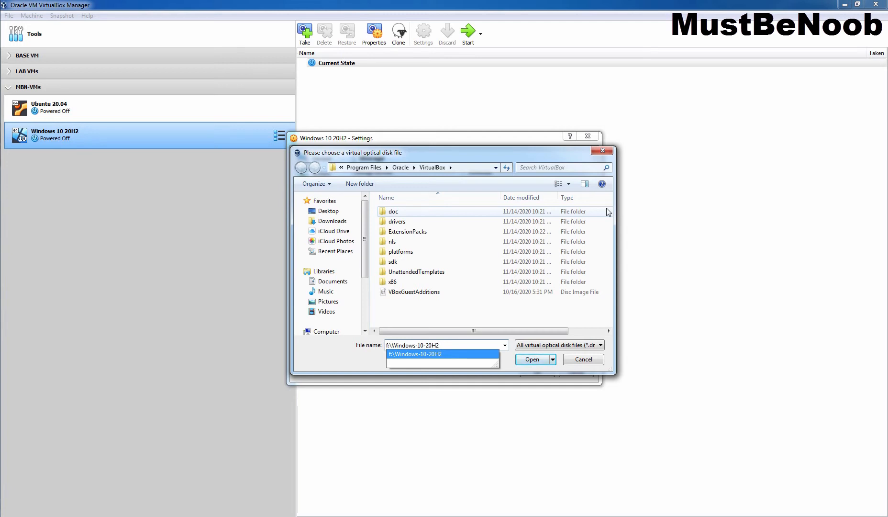
key(Return)
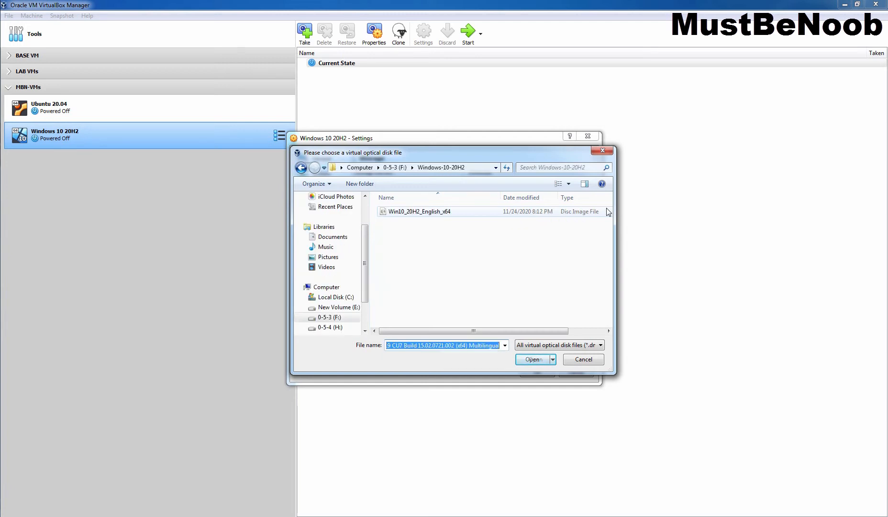
click(420, 212)
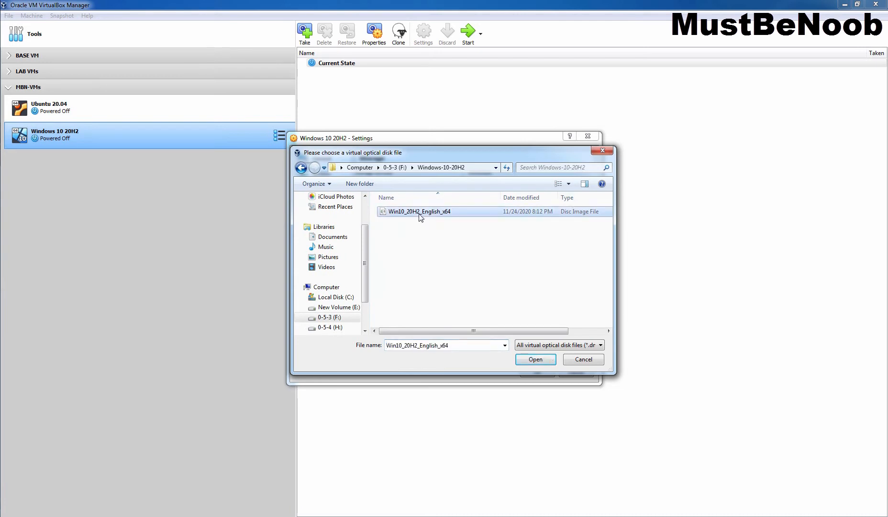
click(535, 360)
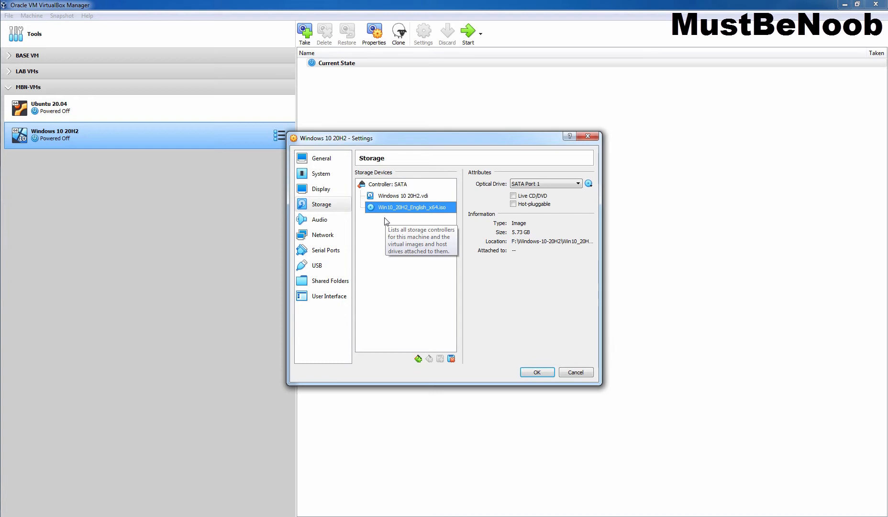
click(536, 373)
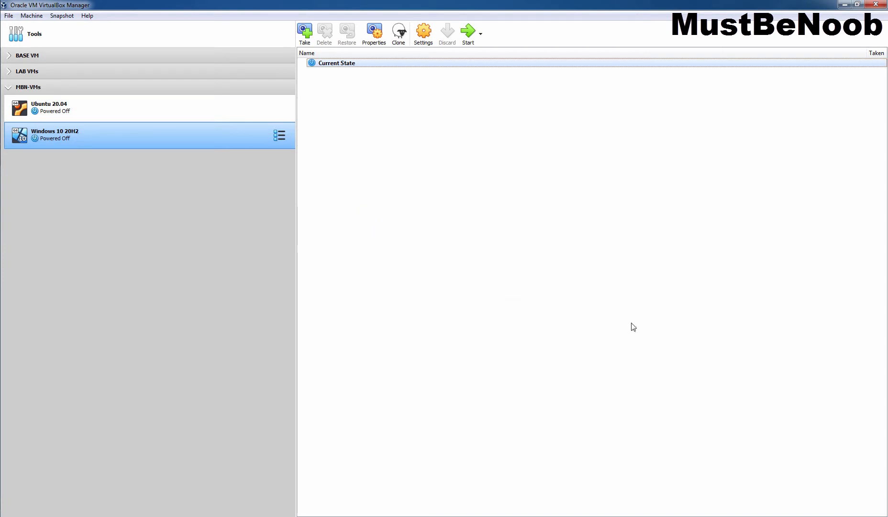
Start the Windows 10 20H2 machine in a maximized window and boot it from the installation disc.
click(466, 35)
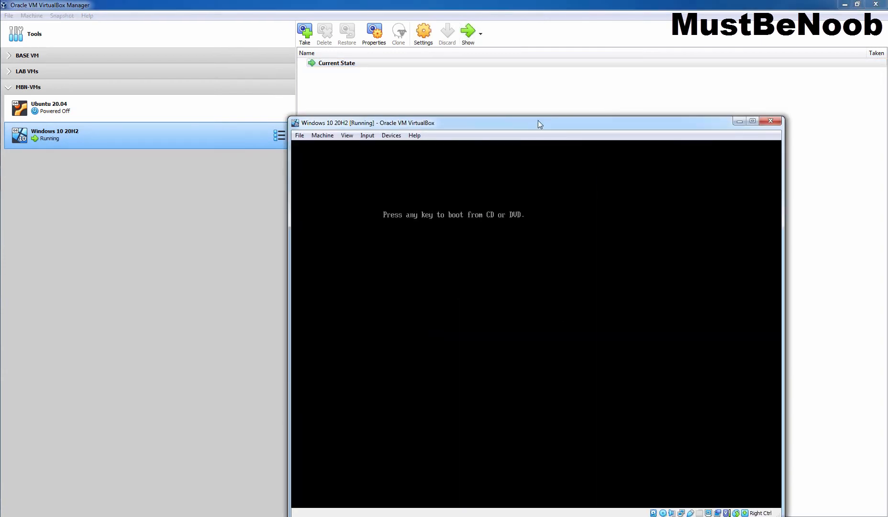
click(753, 121)
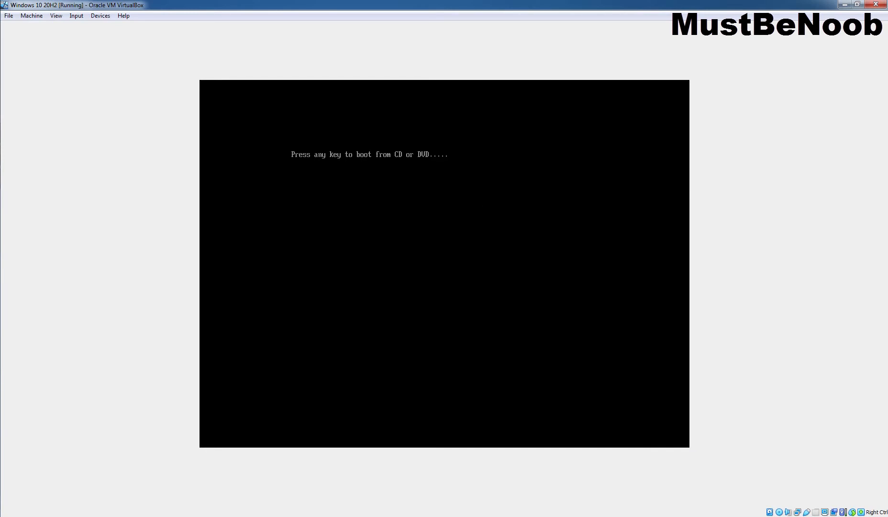
key(Return)
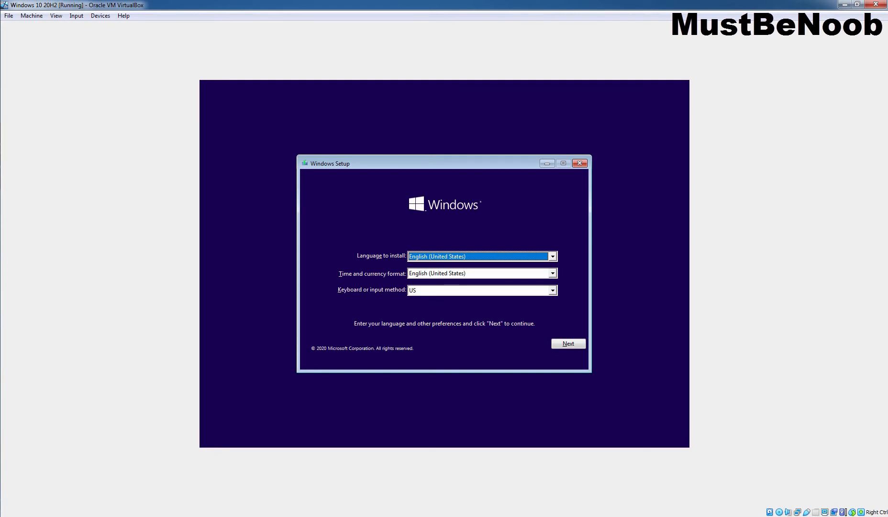
Accept English (United States) and the US keyboard in Windows Setup and start the installation.
click(564, 344)
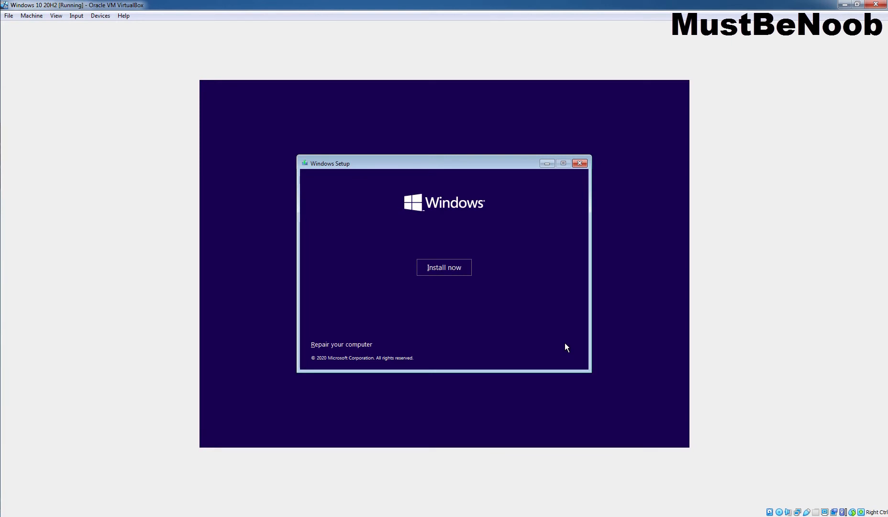
click(437, 267)
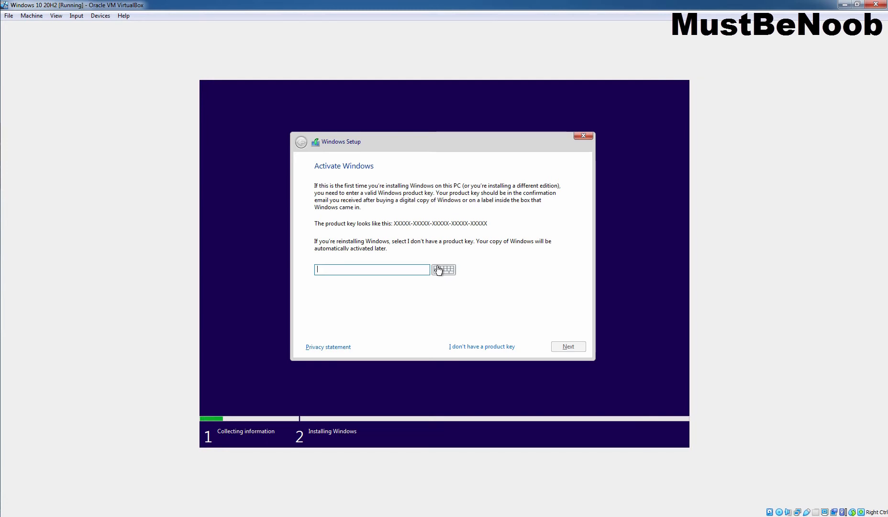
Continue without a product key and choose Windows 10 Pro as the operating system to install.
click(477, 347)
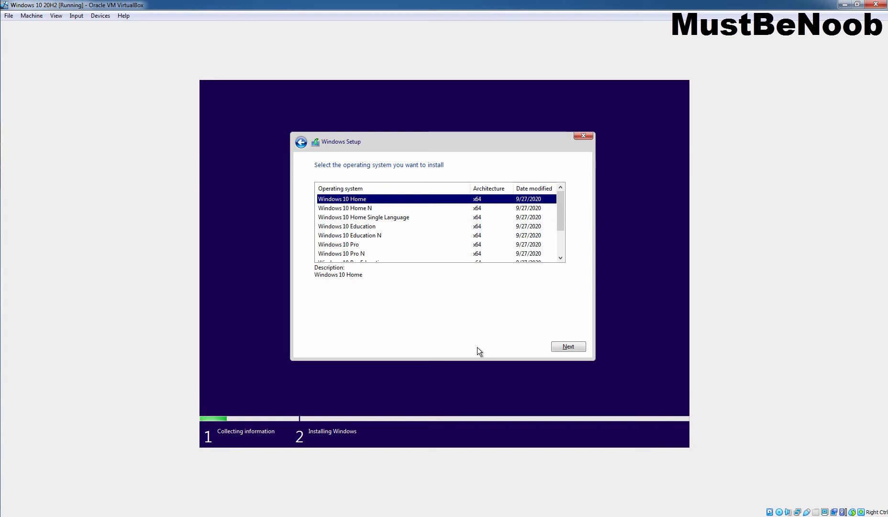
click(337, 245)
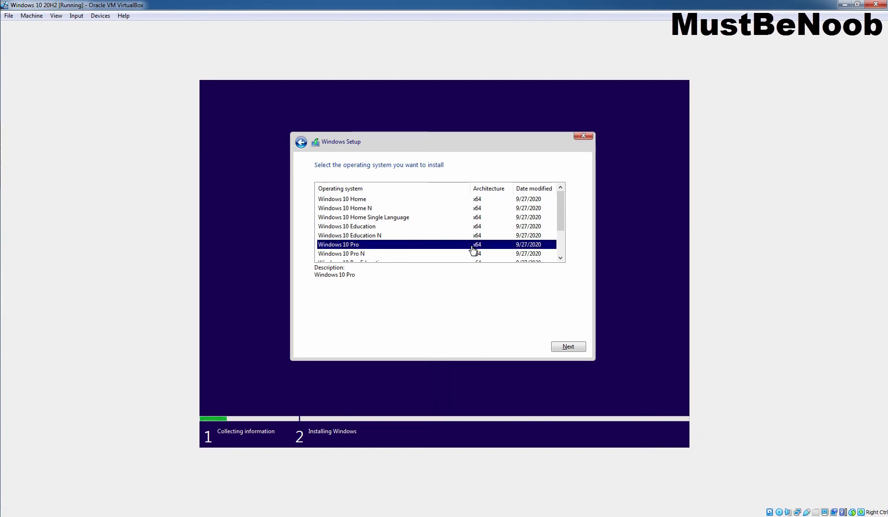
click(569, 347)
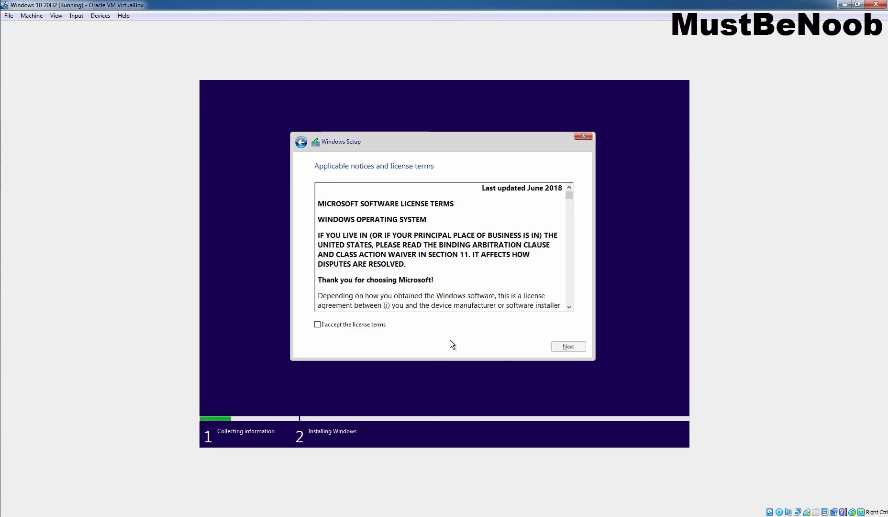
Accept the license terms and choose the custom, Windows-only installation type.
click(369, 325)
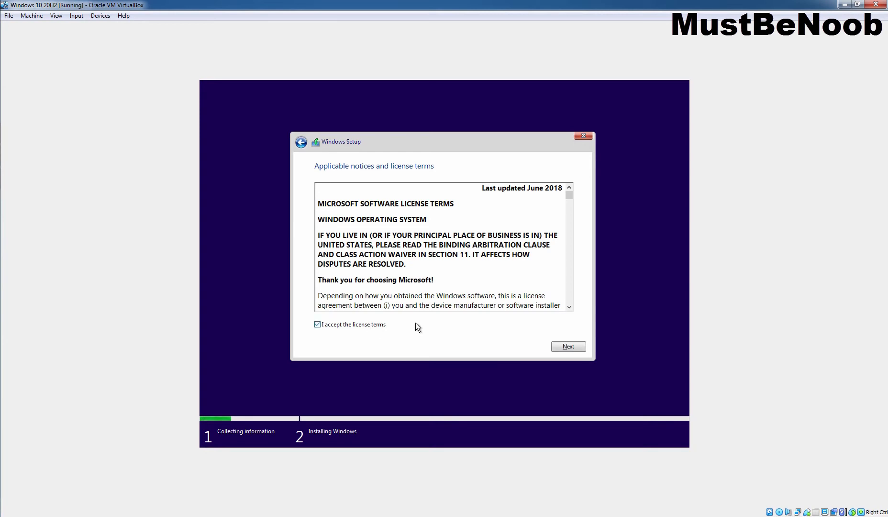
click(567, 348)
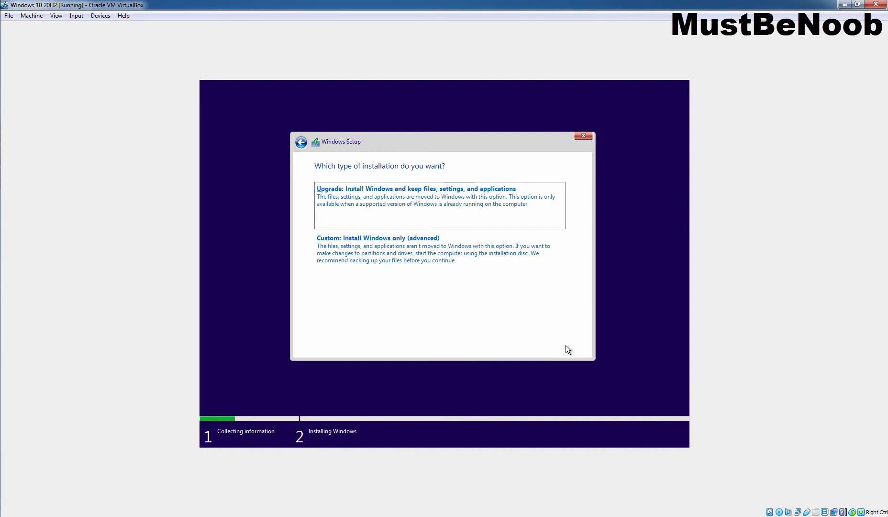
click(386, 250)
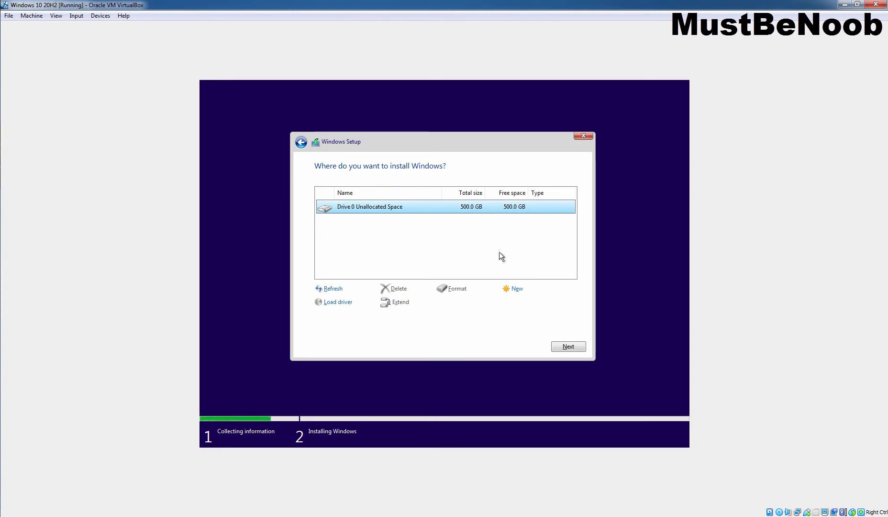
Create a 102900 MB partition in the unallocated space of Drive 0, allowing additional system partitions.
click(516, 290)
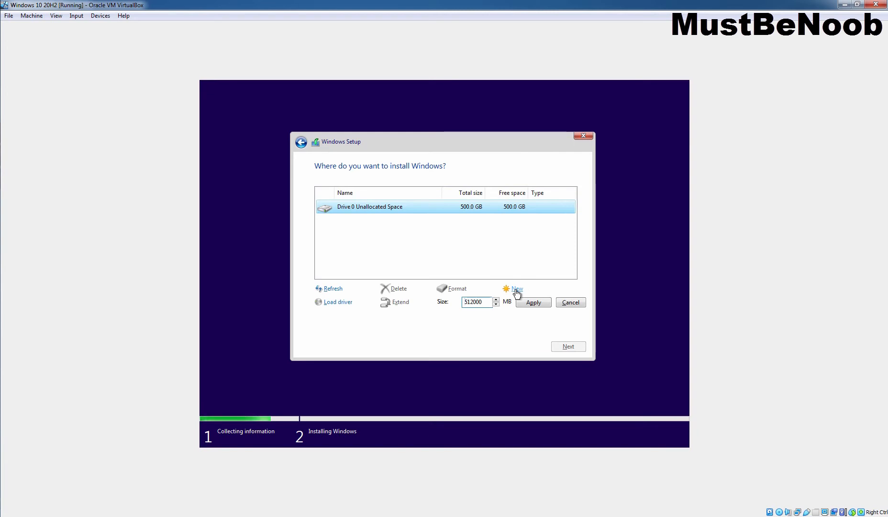
key(shift+Right)
key(shift+Right)
key(shift+Right)
key(shift+Right)
key(shift+Right)
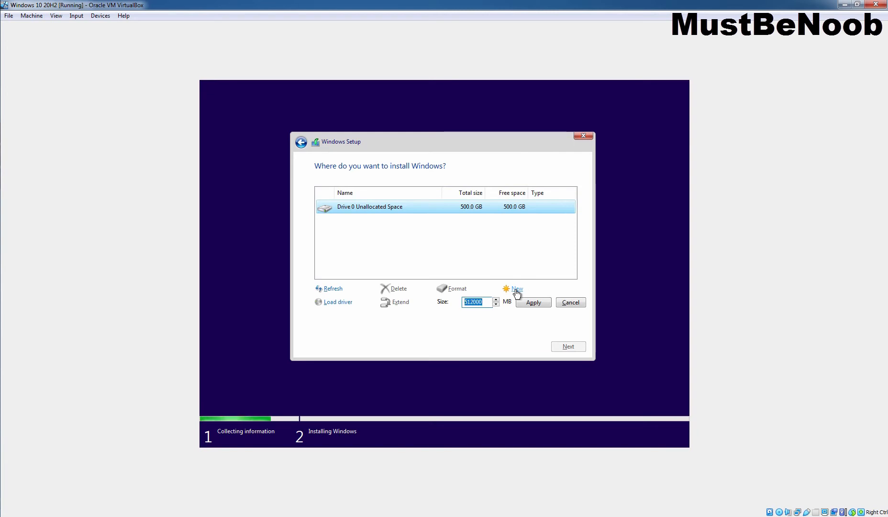
text(102900)
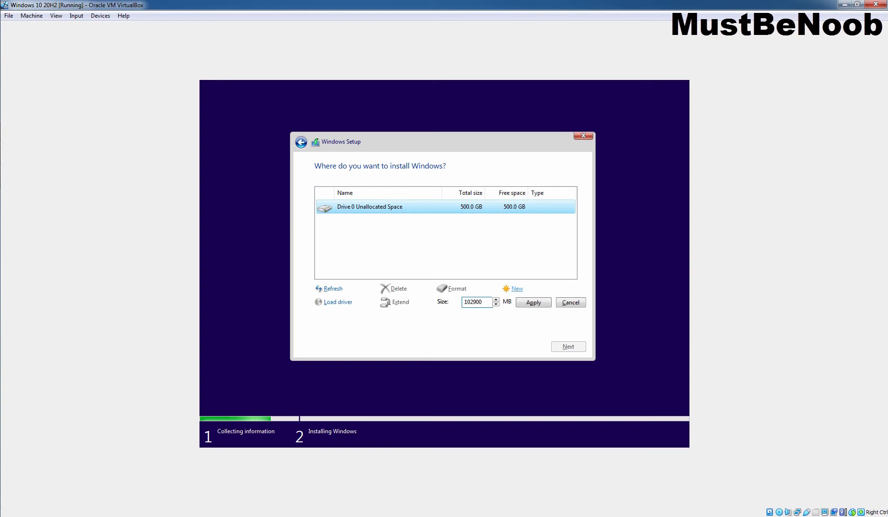
click(529, 302)
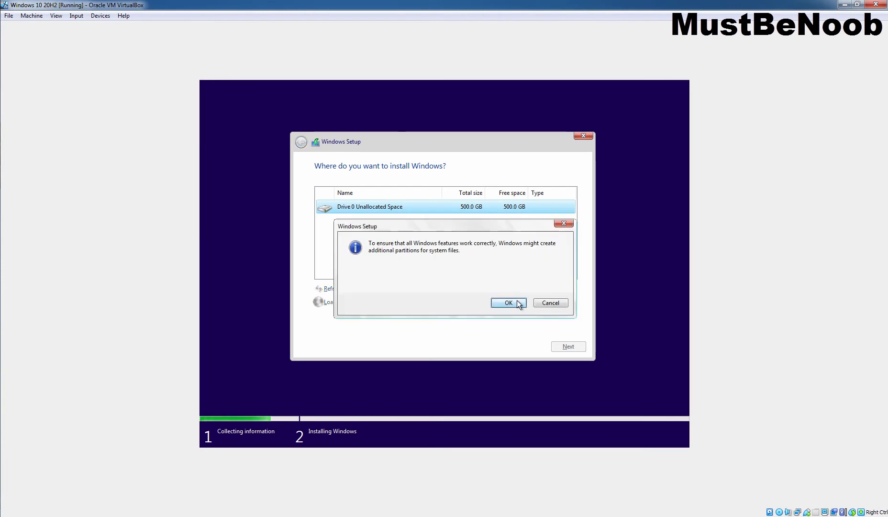
click(508, 302)
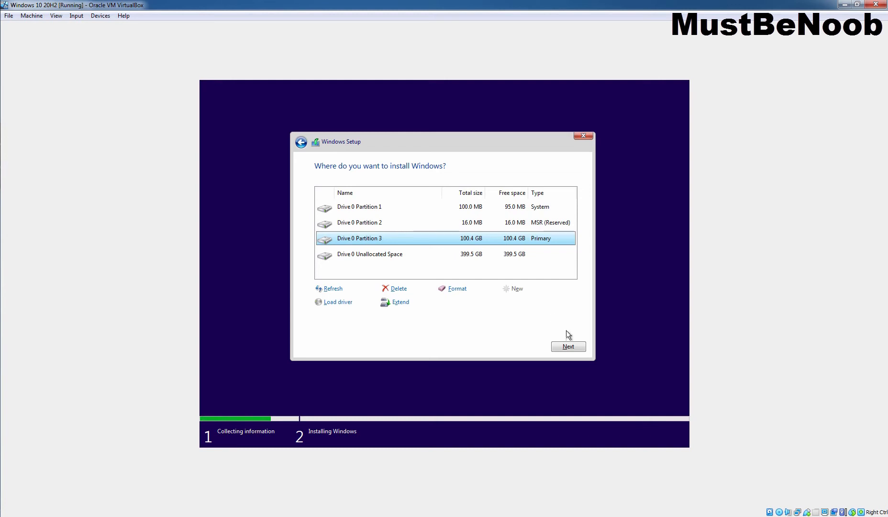
Install Windows on the new primary partition and restart the machine immediately when setup requests it.
click(568, 347)
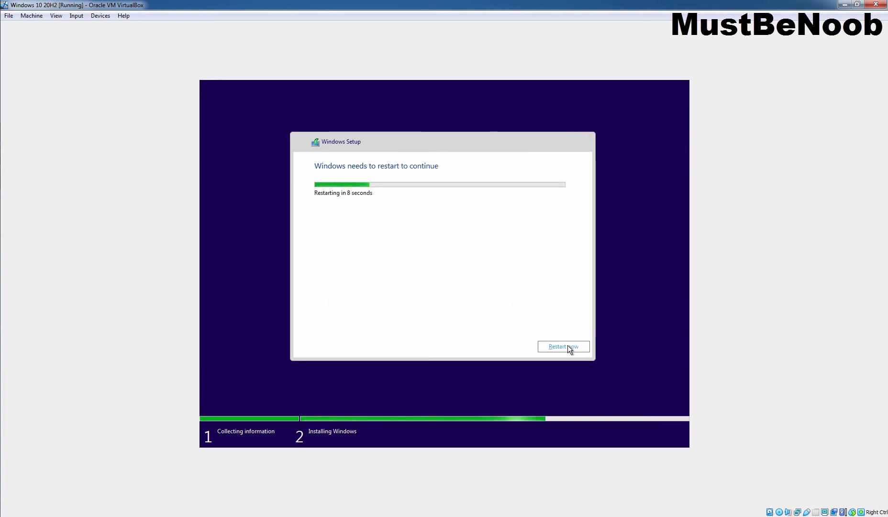
click(564, 346)
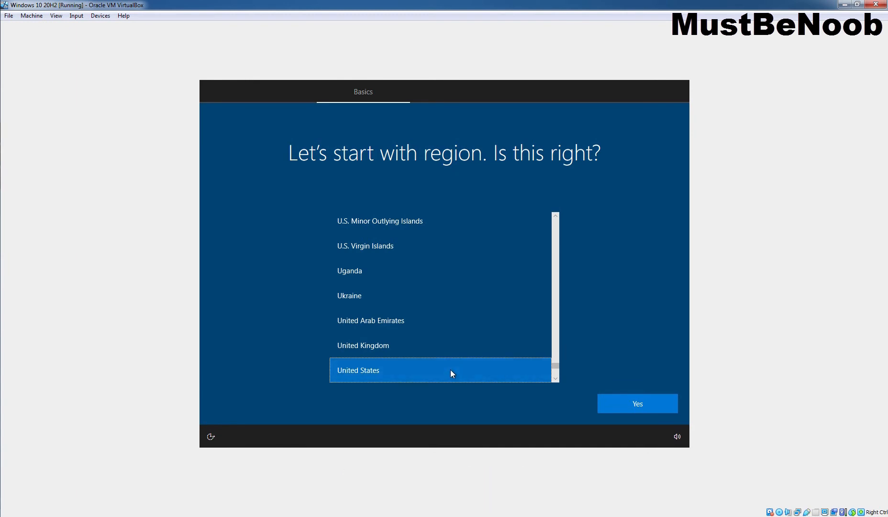
Confirm United States as the region and US as the keyboard layout, and proceed to account setup.
click(640, 403)
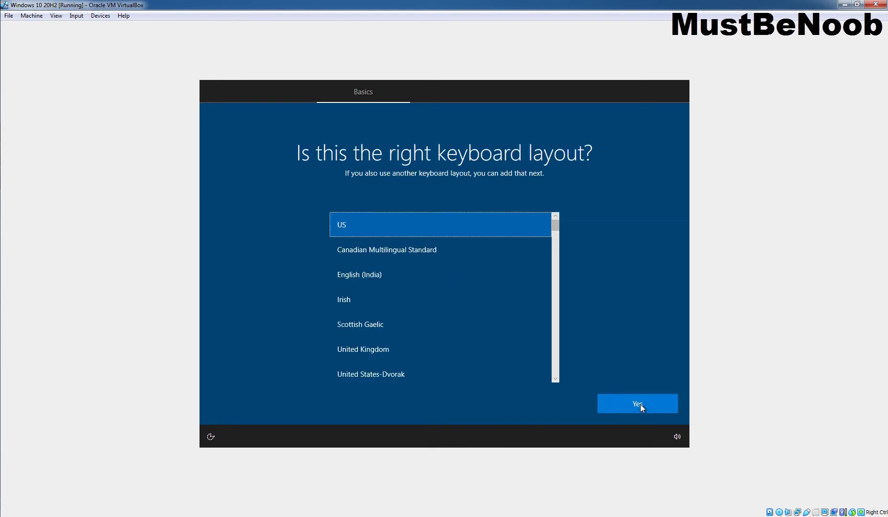
click(640, 403)
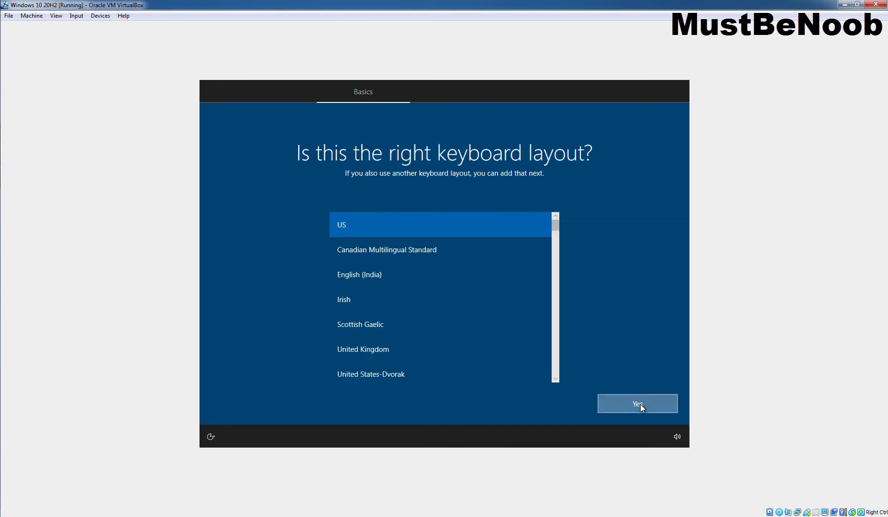
click(640, 405)
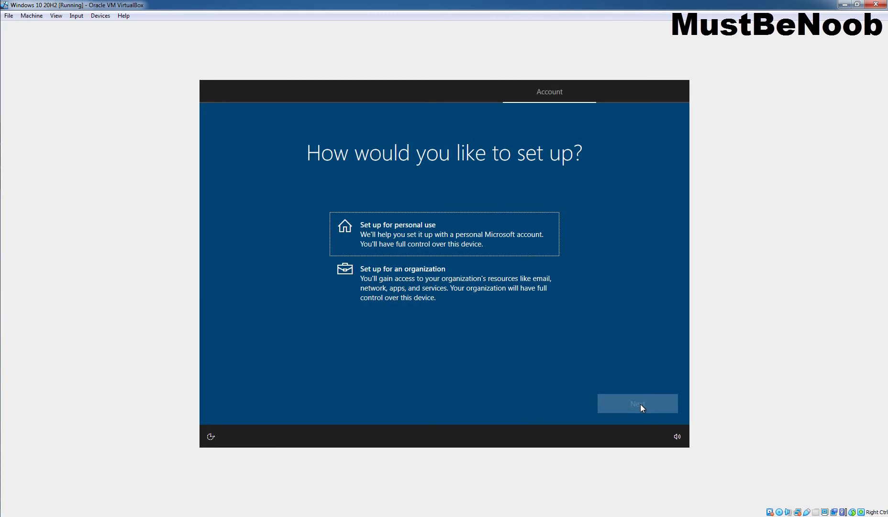
Set up the device for personal use with an offline account and the limited experience.
click(424, 237)
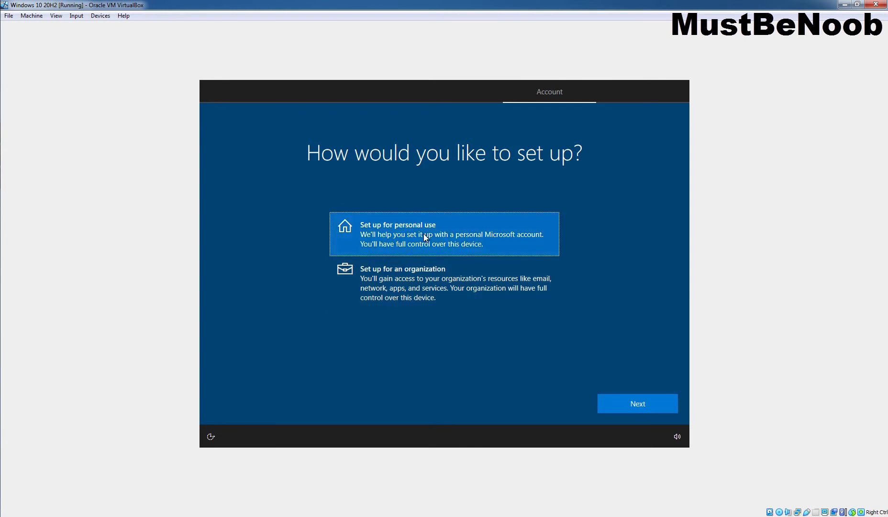
click(638, 405)
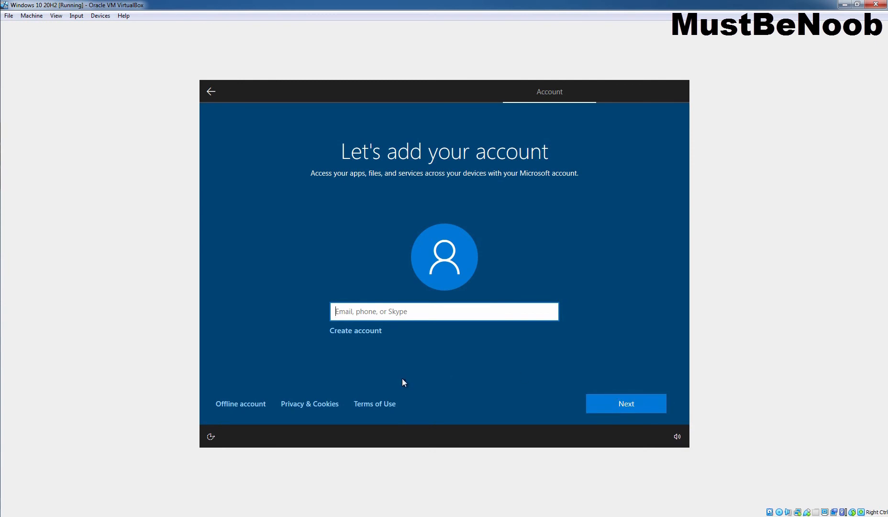
click(242, 406)
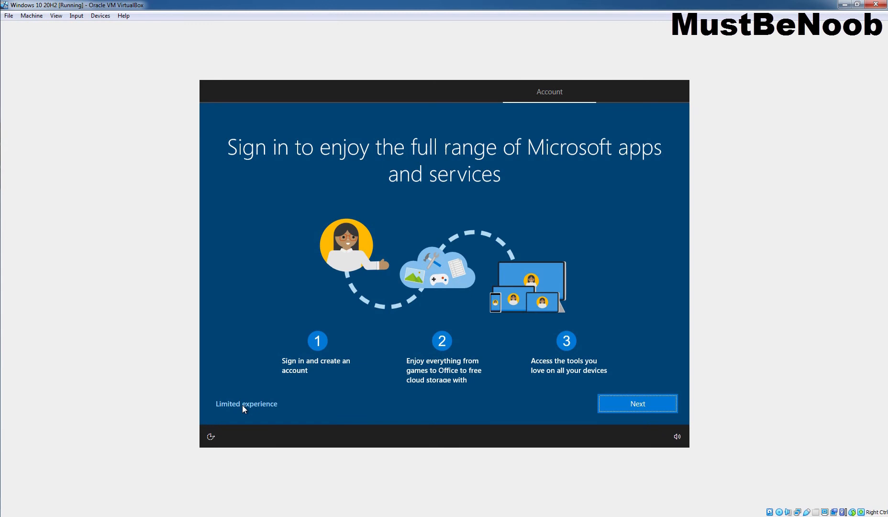
click(242, 404)
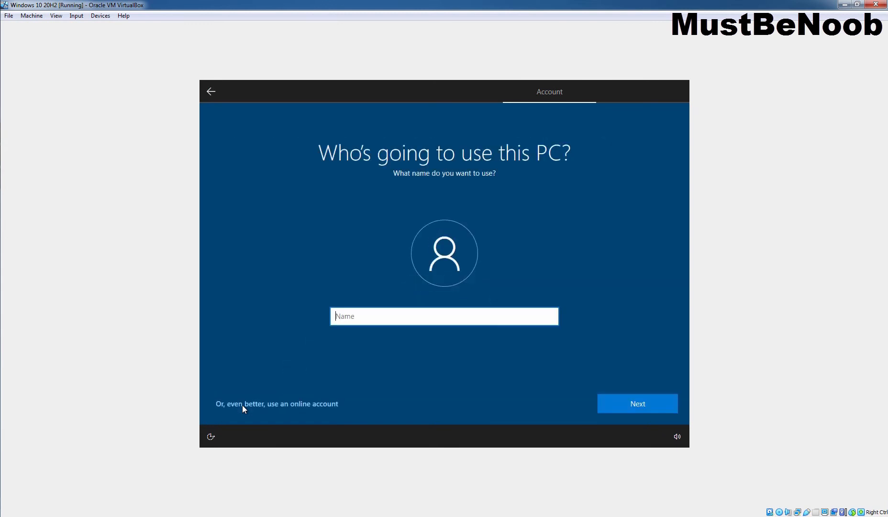
Enter the local account's user name, then create and confirm the account password.
text(Riaan)
click(633, 403)
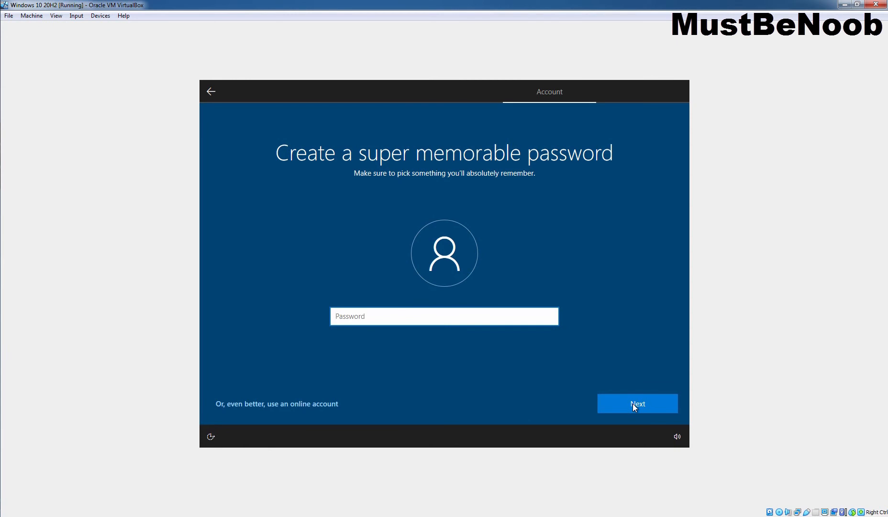
text(•••••••••)
click(633, 403)
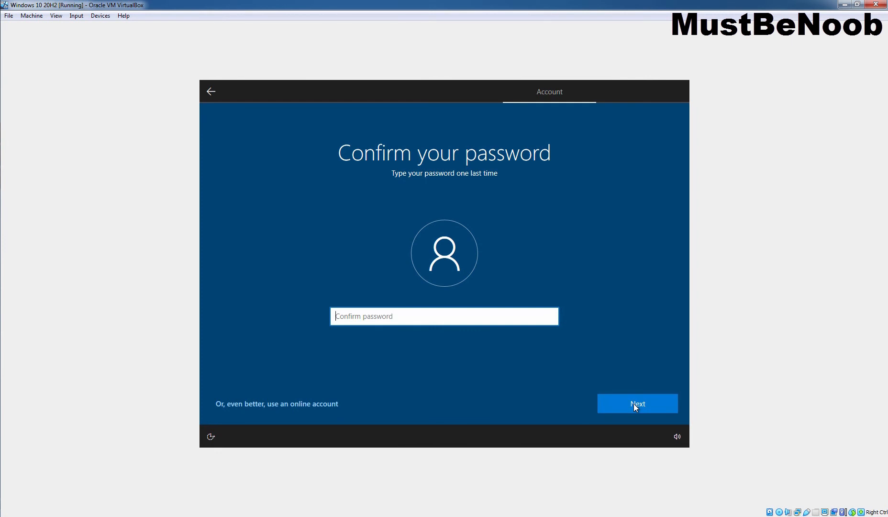
text(•••••••••)
click(634, 403)
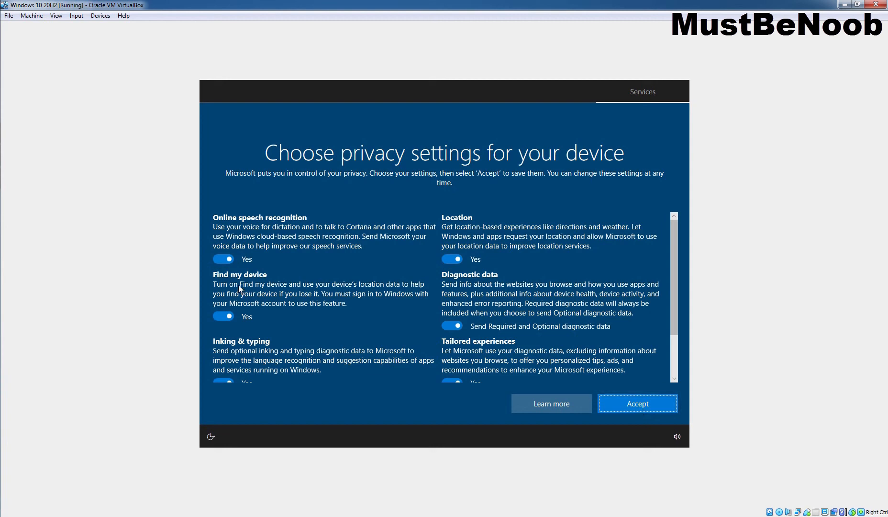
Turn off the privacy settings Online speech recognition, Find my device, Inking & typing and Advertising ID.
click(225, 261)
click(224, 262)
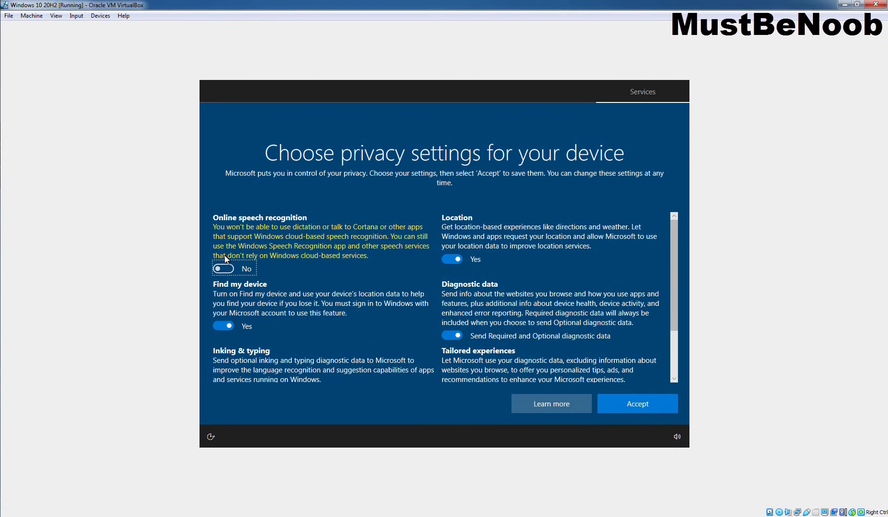
click(221, 326)
scroll(220, 328, down, 2)
click(219, 342)
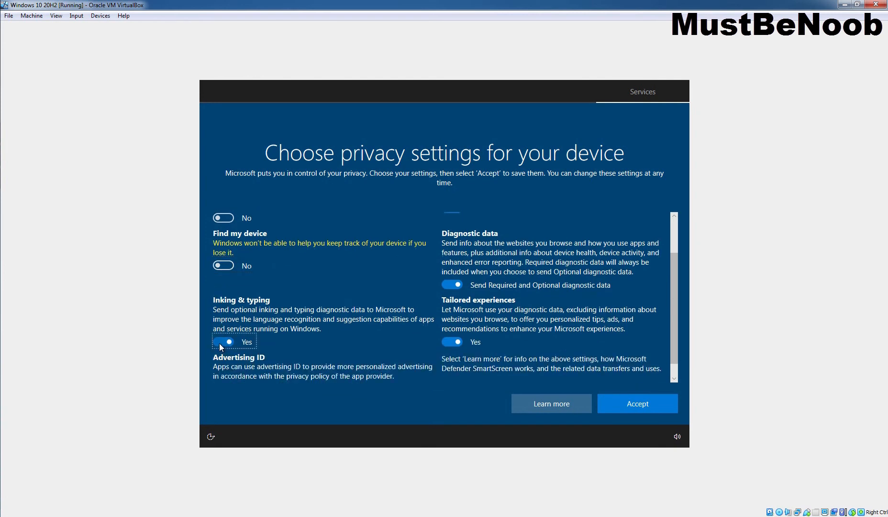
scroll(219, 342, down, 1)
click(220, 373)
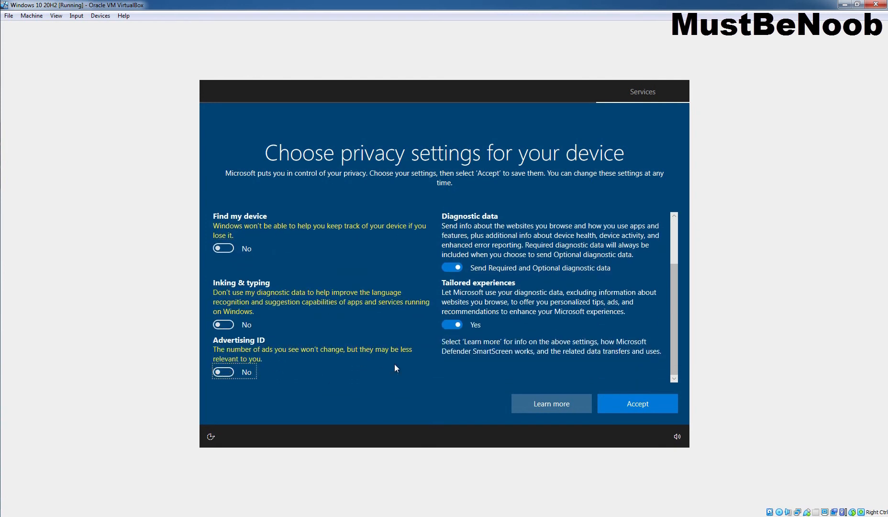
Turn off Tailored experiences and Location, limit diagnostic data to Required only, and accept the privacy settings.
click(451, 325)
scroll(455, 329, up, 2)
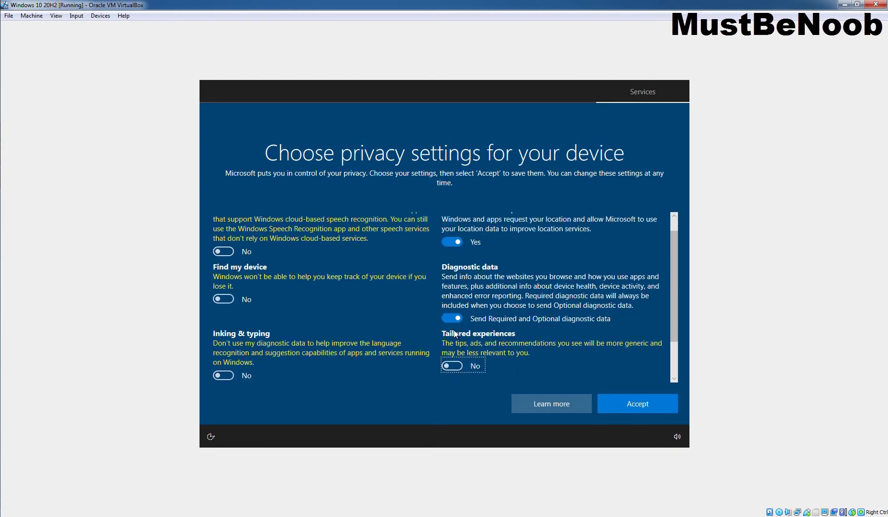
click(451, 316)
scroll(452, 326, up, 1)
click(458, 258)
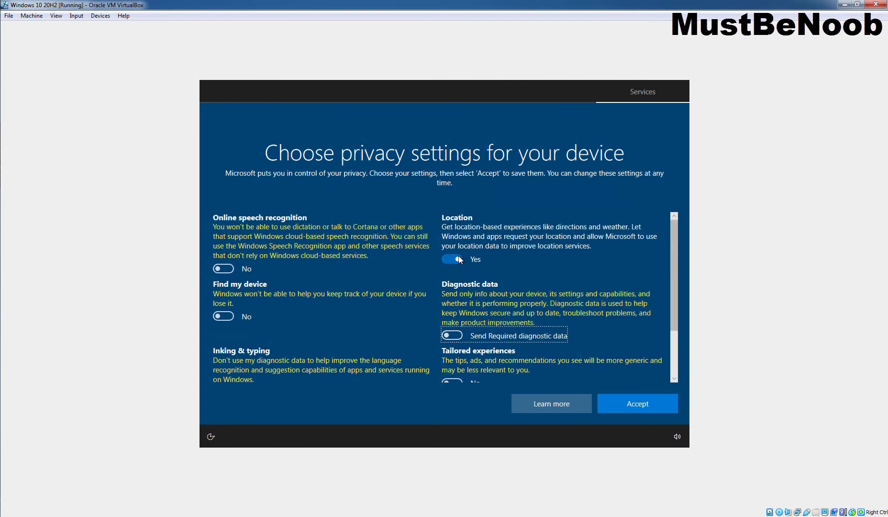
scroll(564, 284, down, 3)
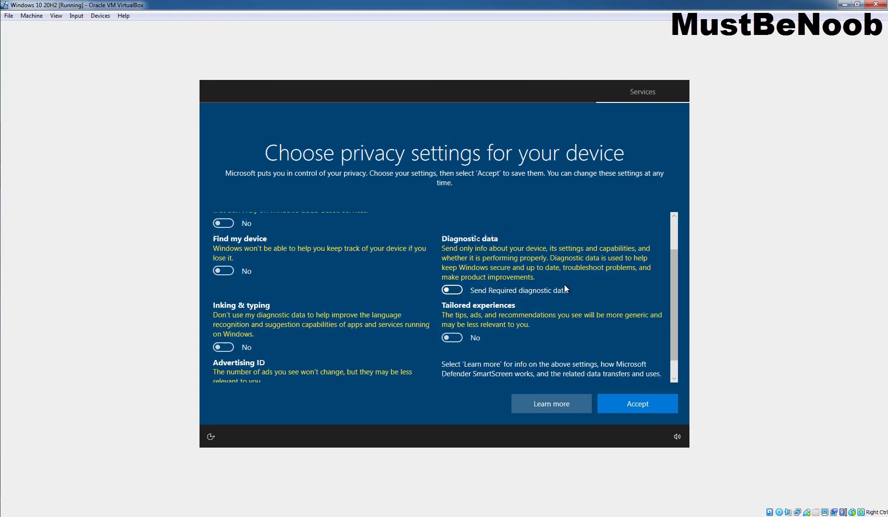
click(636, 405)
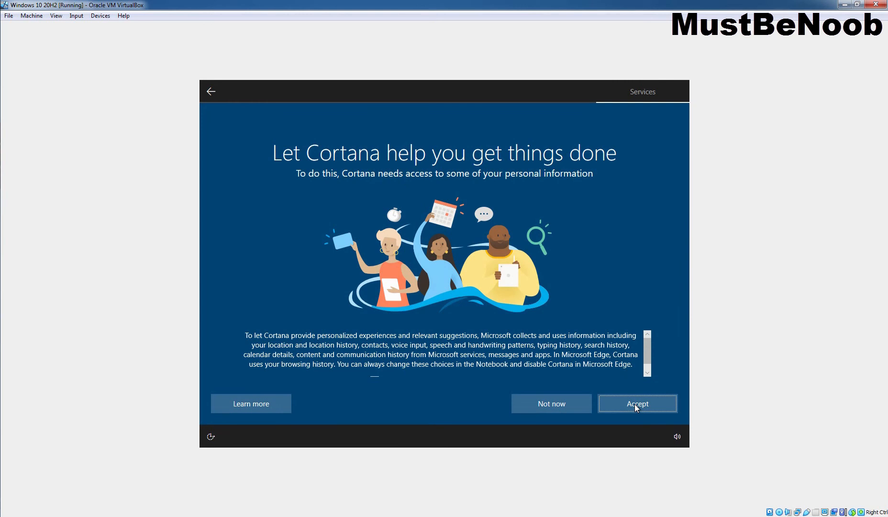
Decline Cortana for now and postpone the Microsoft Edge introduction on the desktop.
click(550, 404)
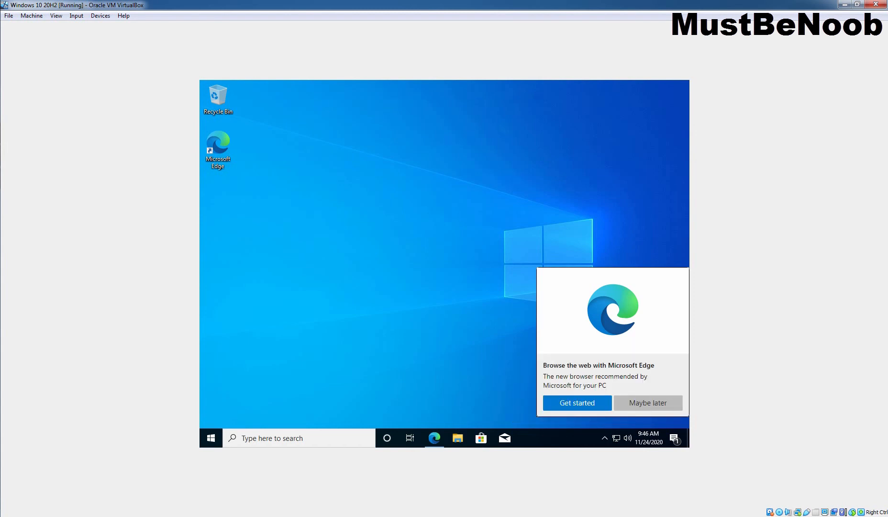
click(644, 402)
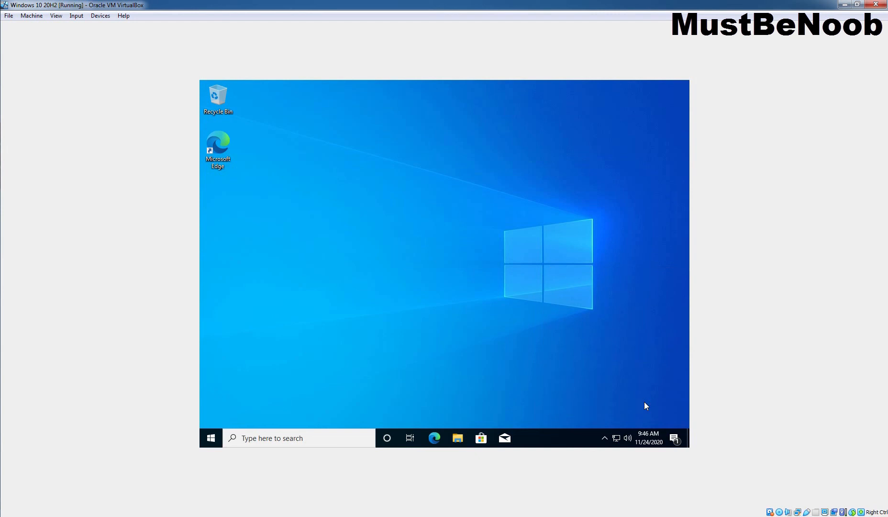
Insert the Guest Additions CD image into the virtual machine and open File Explorer in the guest.
click(102, 17)
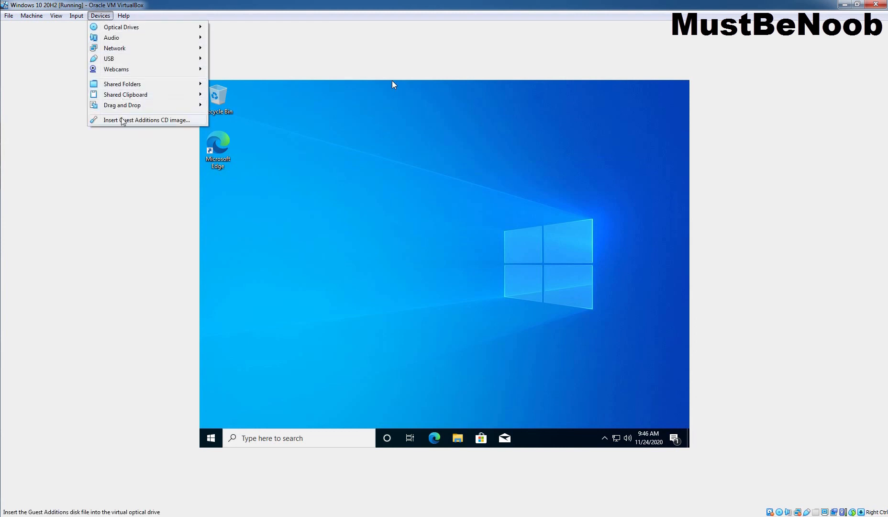
click(156, 123)
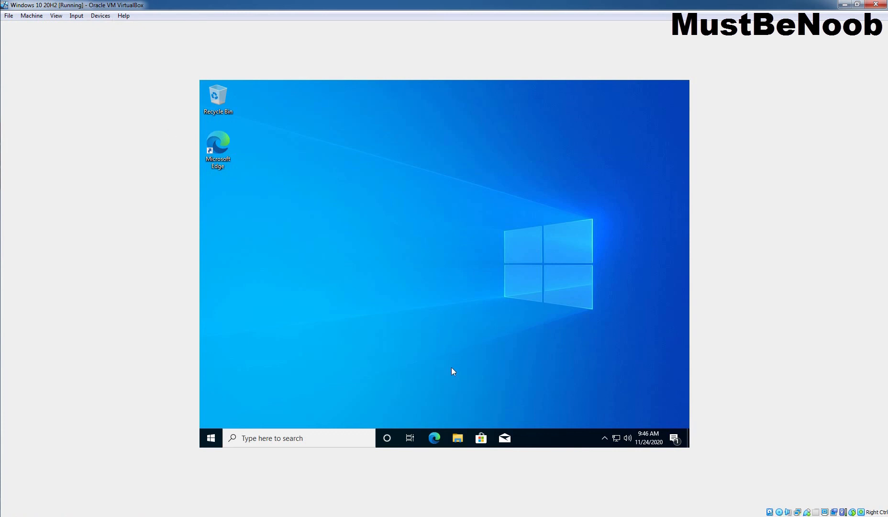
click(457, 438)
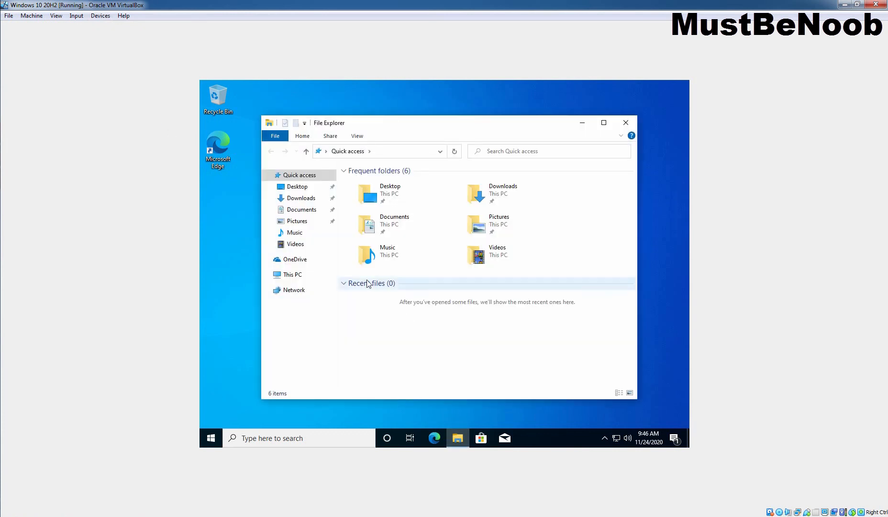
Launch VBoxWindowsAdditions from the Guest Additions CD drive, allow it to make changes, and close File Explorer.
click(294, 276)
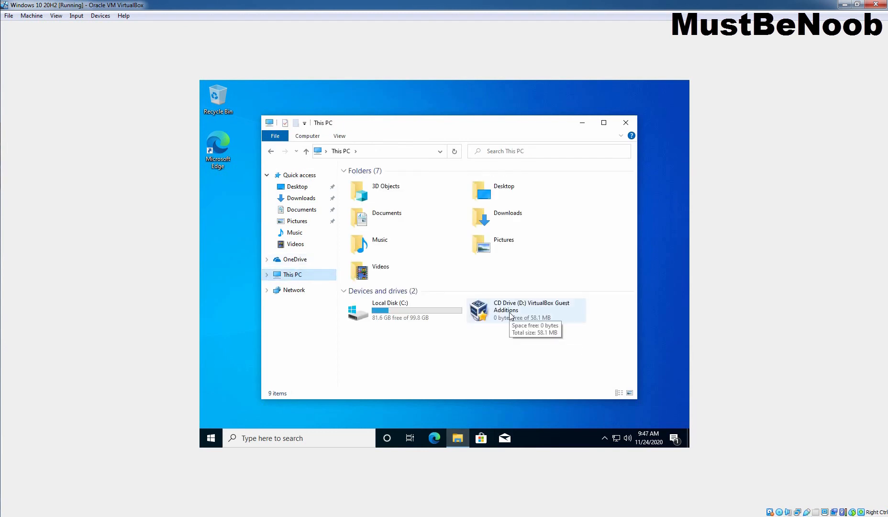
double_click(510, 314)
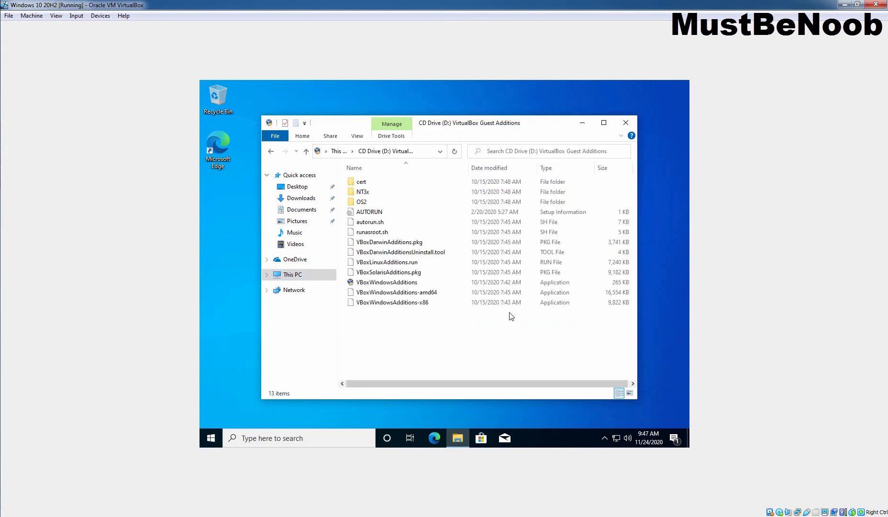
click(373, 284)
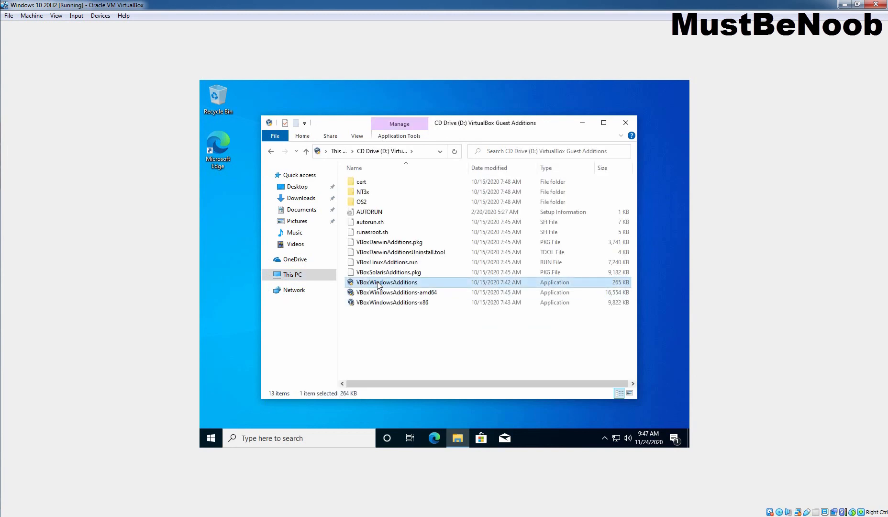
double_click(378, 286)
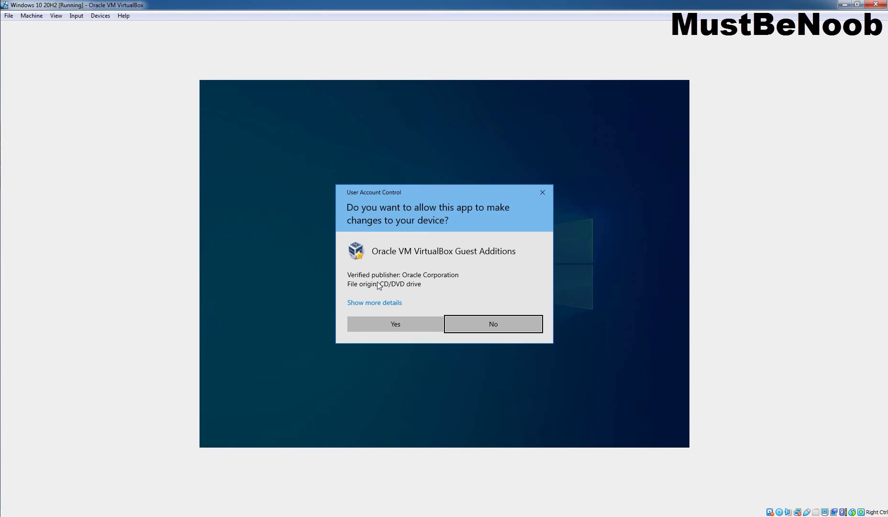
click(394, 323)
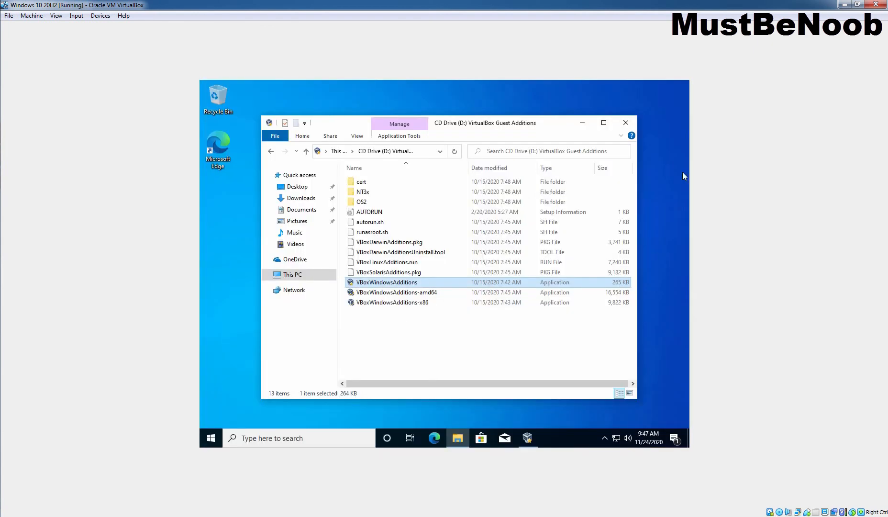
click(629, 123)
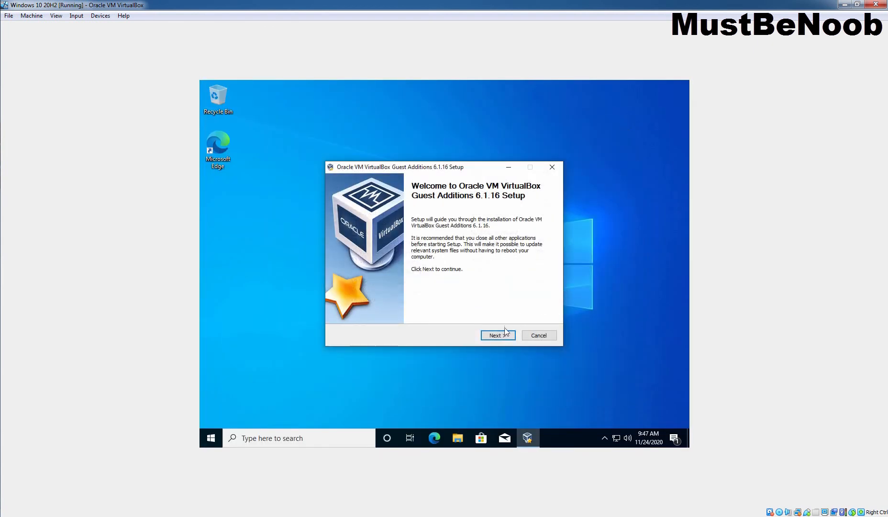
Install Guest Additions 6.1.16 with the default location and components, accept the Oracle device software, and finish with Reboot now.
click(494, 338)
click(494, 337)
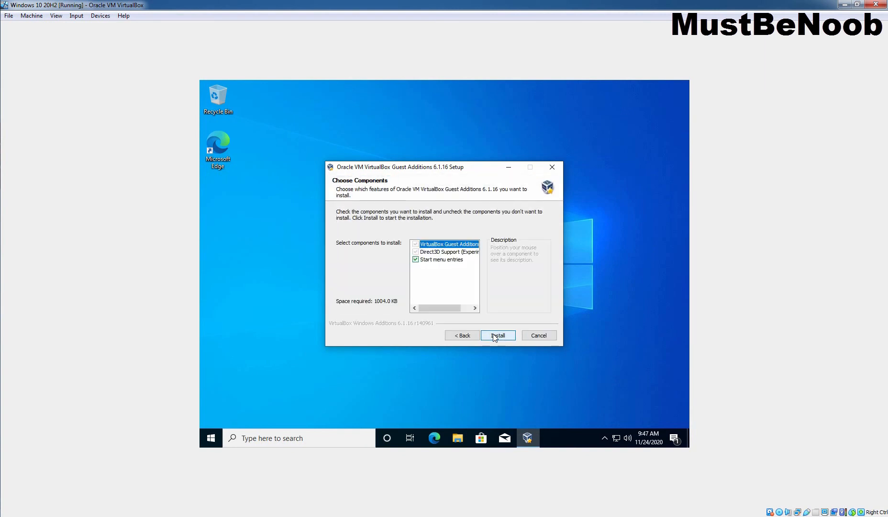
click(494, 336)
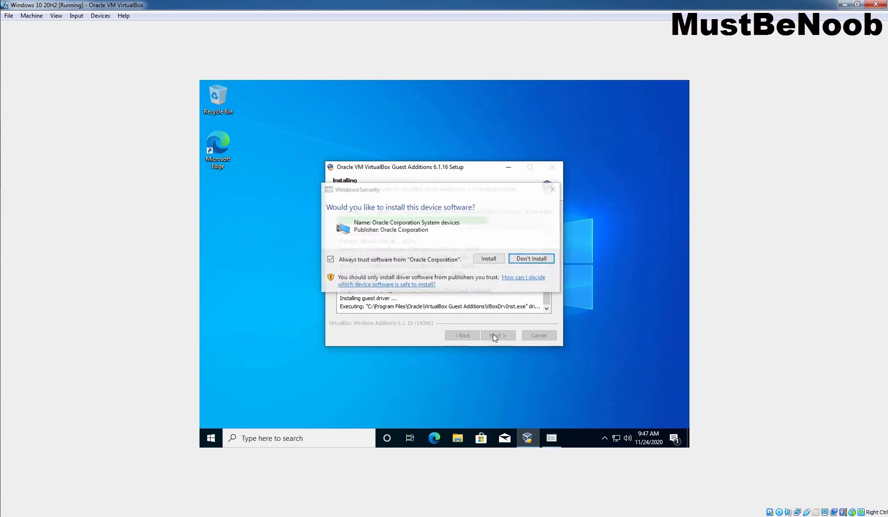
click(486, 259)
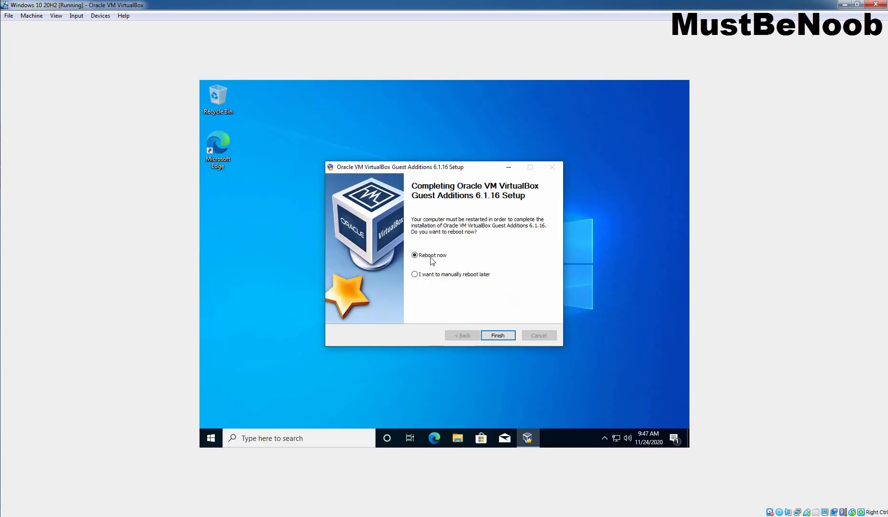
click(493, 335)
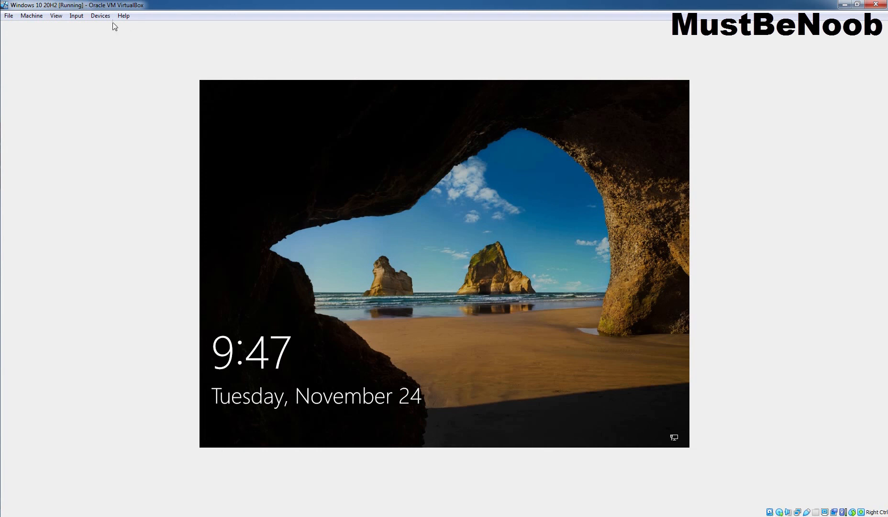
Send Ctrl-Alt-Del to the guest's lock screen and sign in with the account password.
click(76, 18)
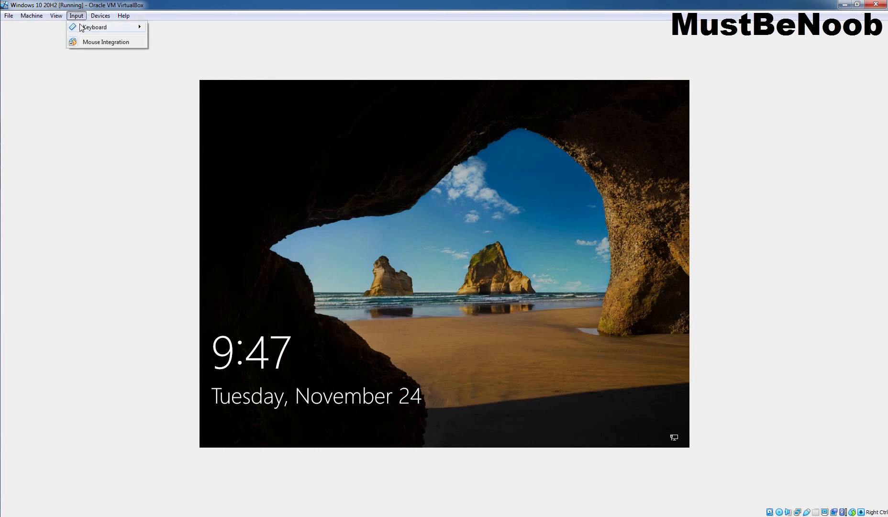
mouse_move(110, 27)
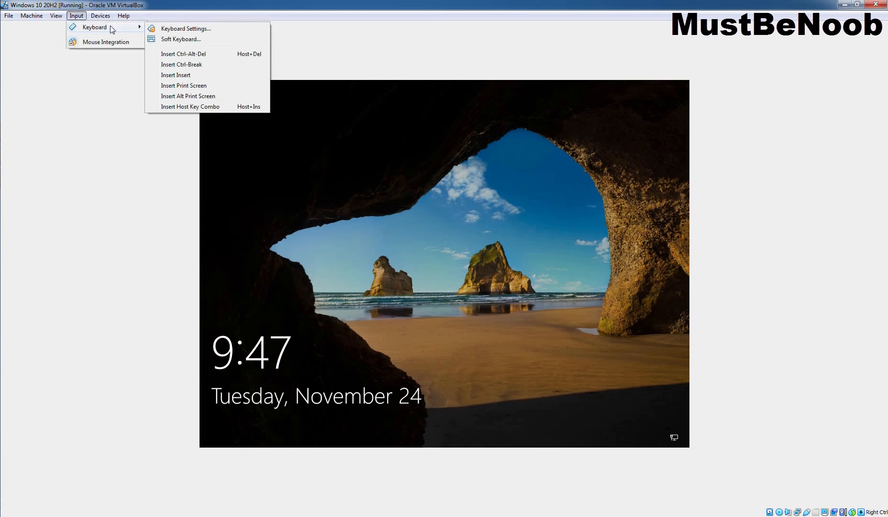
click(207, 55)
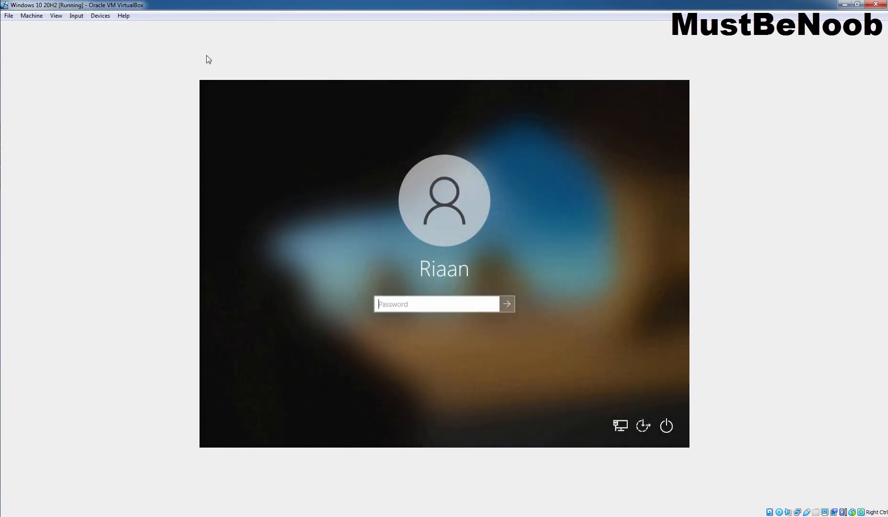
text(•••••••••)
key(Return)
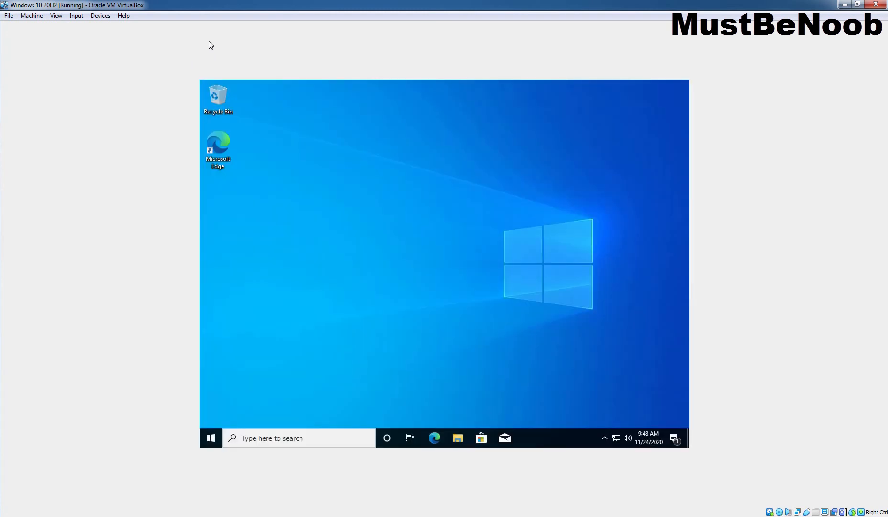
Restore and re-maximize the virtual machine window so the guest desktop resizes to fill it.
double_click(248, 9)
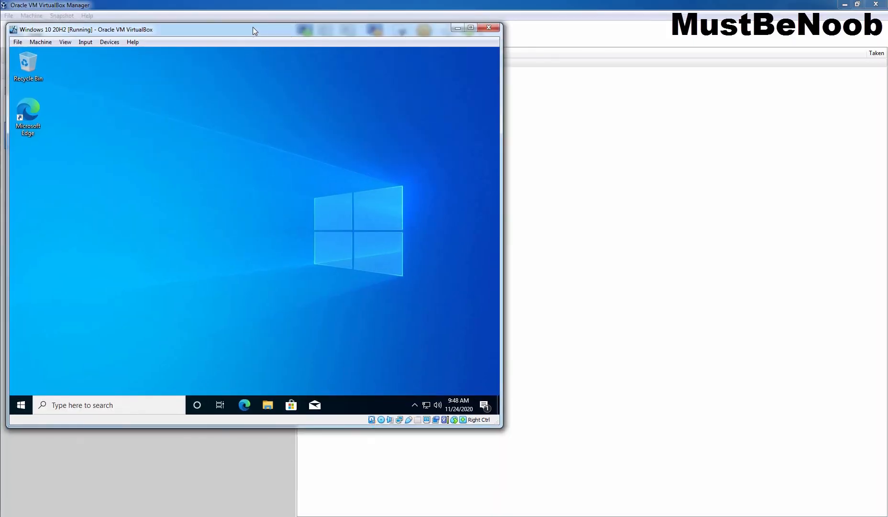
double_click(253, 28)
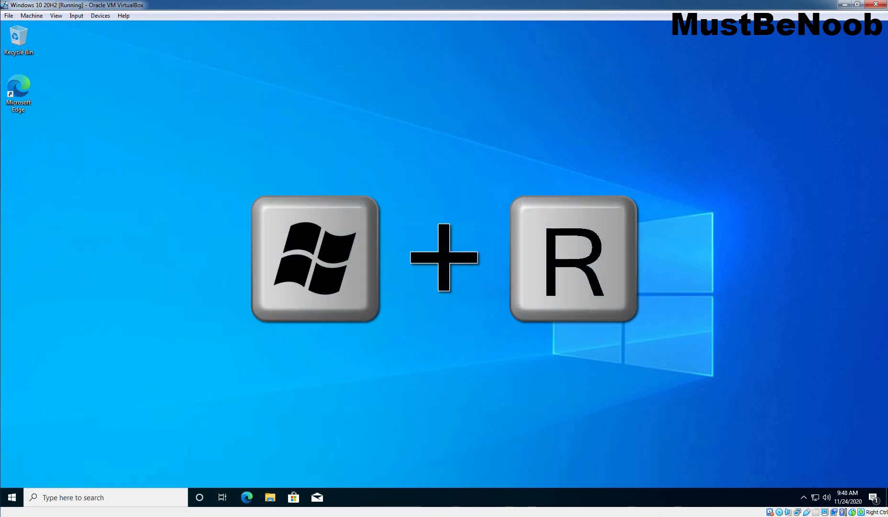
Run winver in the guest to check the installed Windows version.
key(super+r)
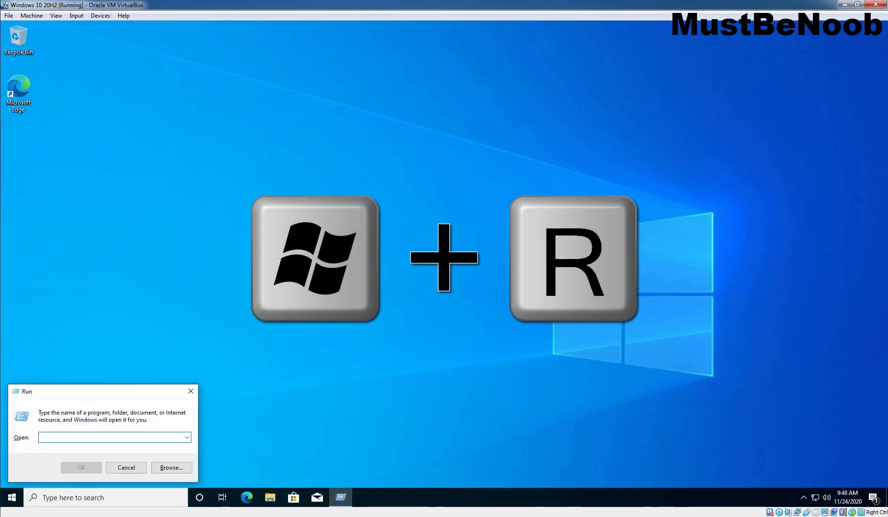
text(win)
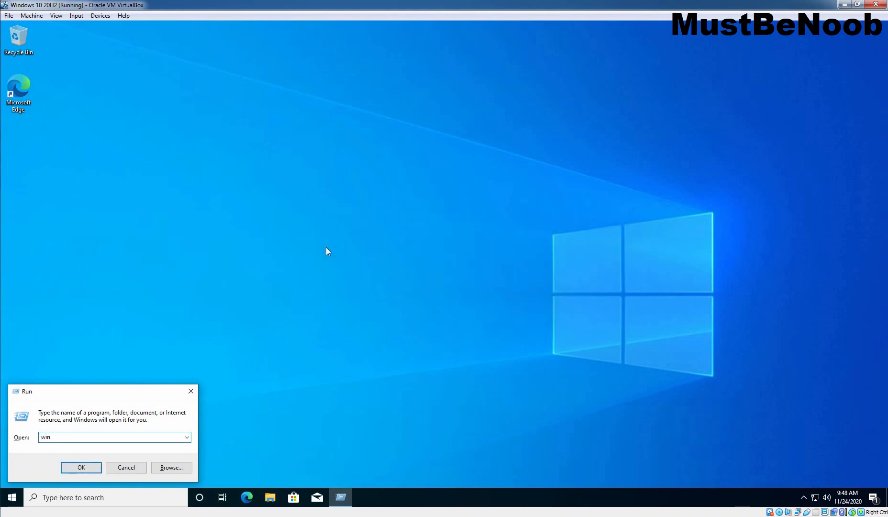
text(ver)
key(Return)
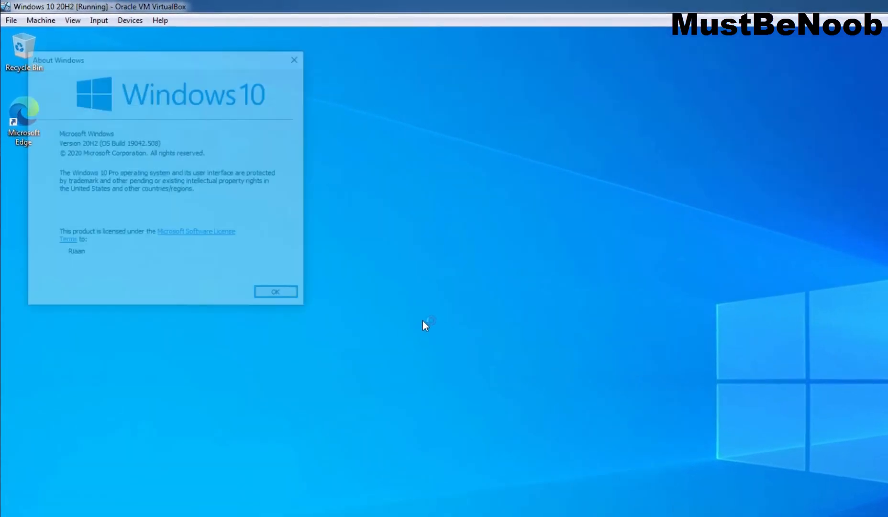